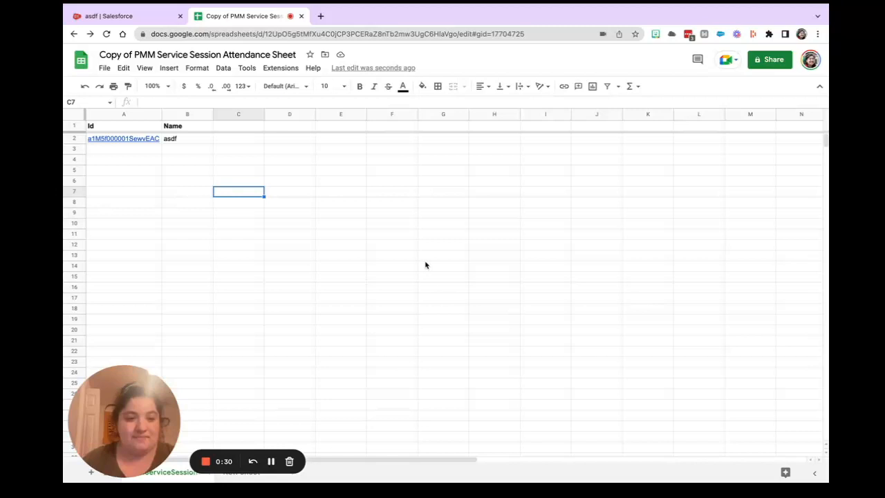
Examine the asdf service session's attendance tracking and service deliveries in Salesforce, and return to the attendance spreadsheet.
drag(149, 384, 667, 371)
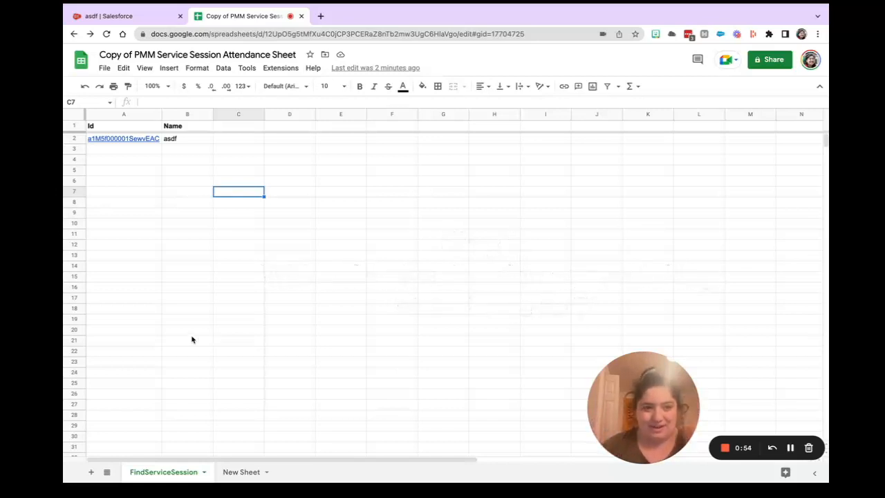
click(146, 16)
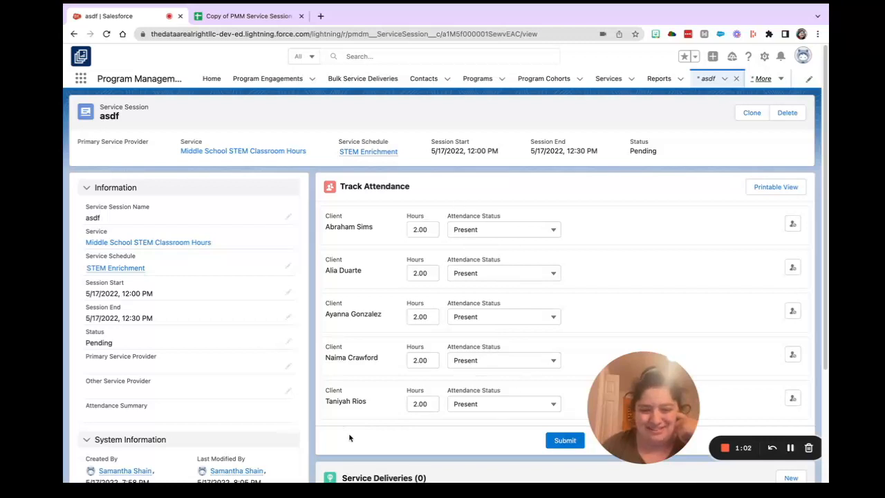
scroll(349, 435, down, 2)
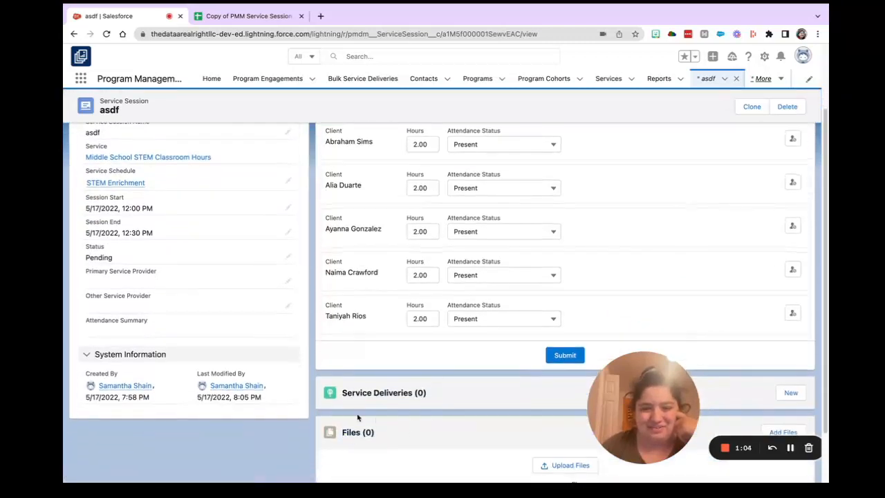
scroll(429, 415, up, 2)
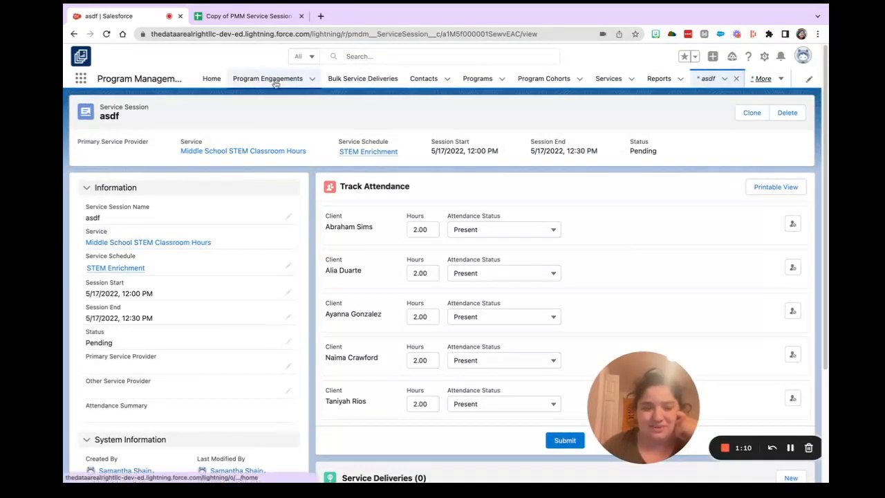
click(245, 17)
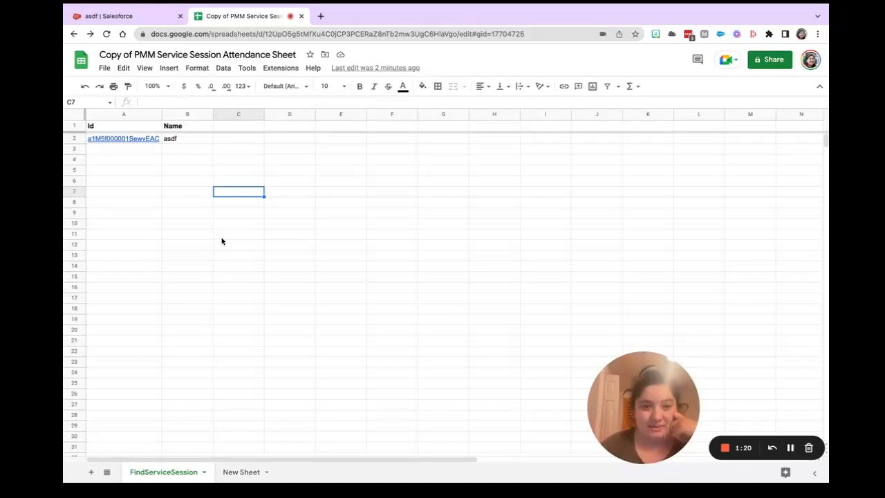
In Salesforce, open the 9/8/2021: STEM Enrichment session from the full session list of the STEM Enrichment service schedule.
click(121, 17)
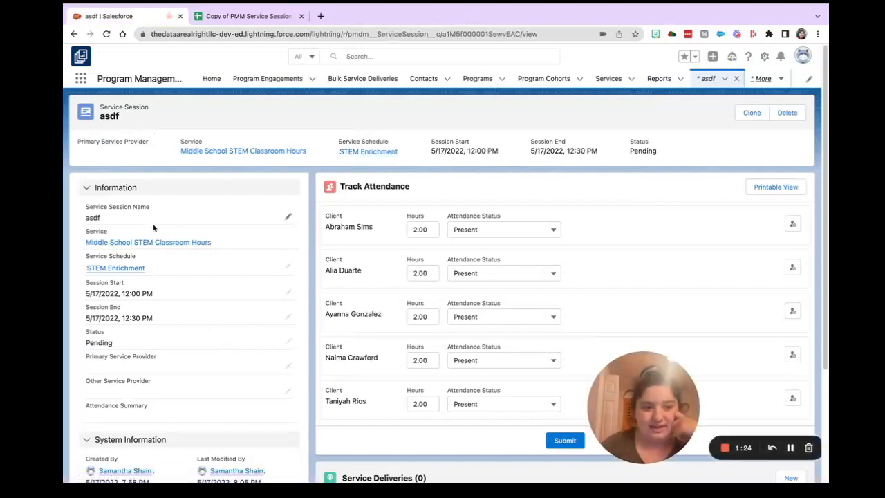
click(131, 269)
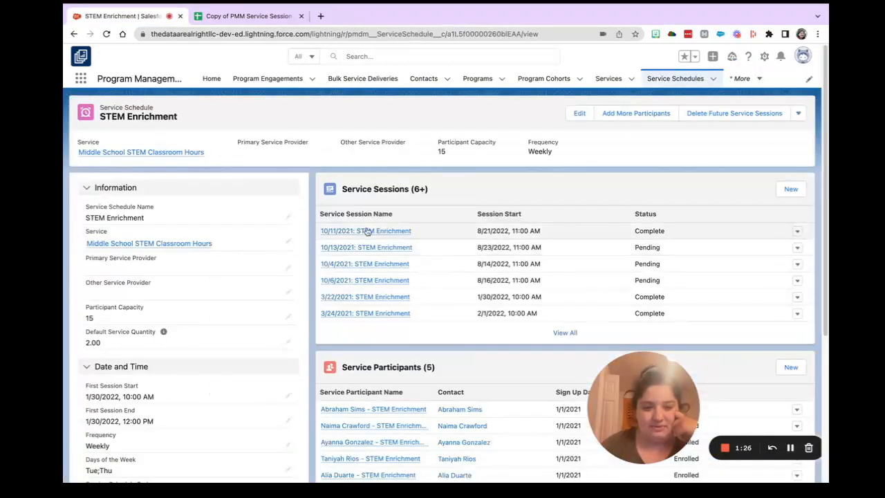
click(557, 333)
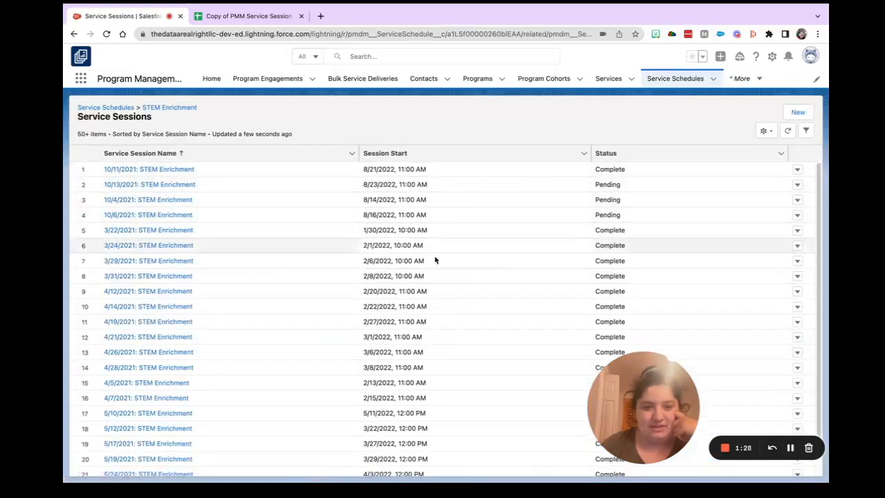
scroll(435, 307, down, 10)
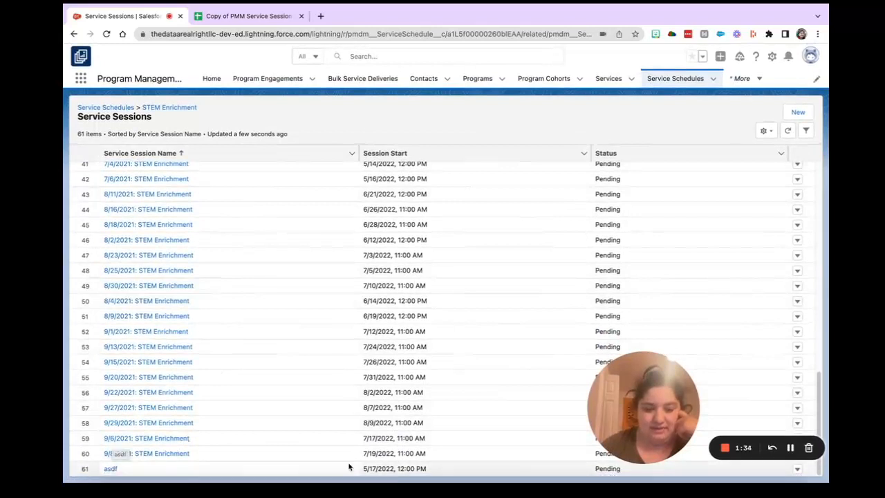
click(153, 456)
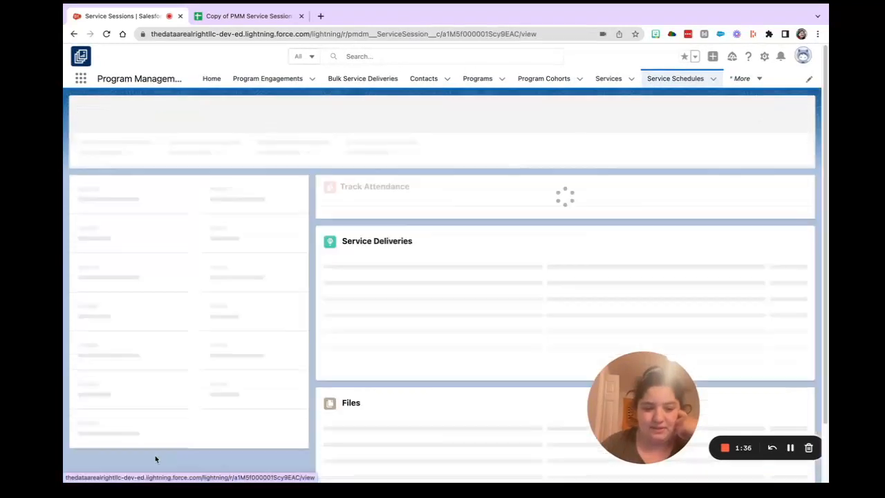
Set the last client's attendance status to Excused Absence and submit the session's attendance.
scroll(378, 325, down, 3)
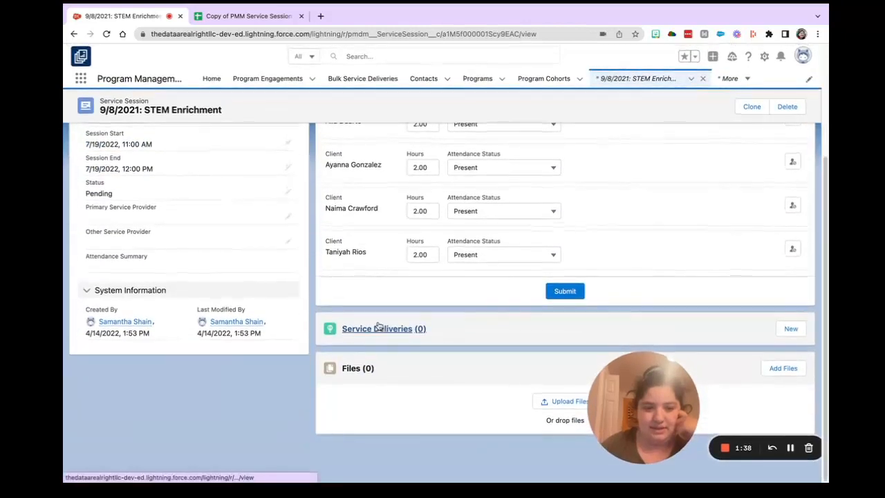
scroll(371, 279, up, 3)
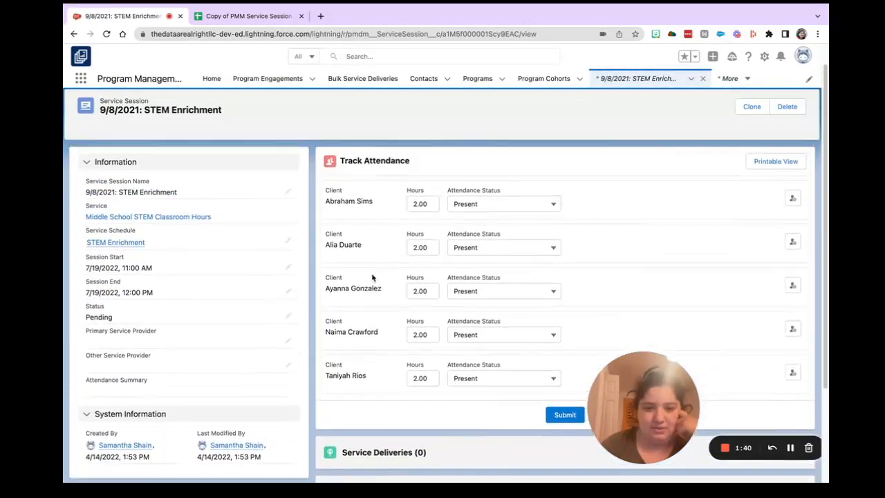
scroll(413, 389, down, 2)
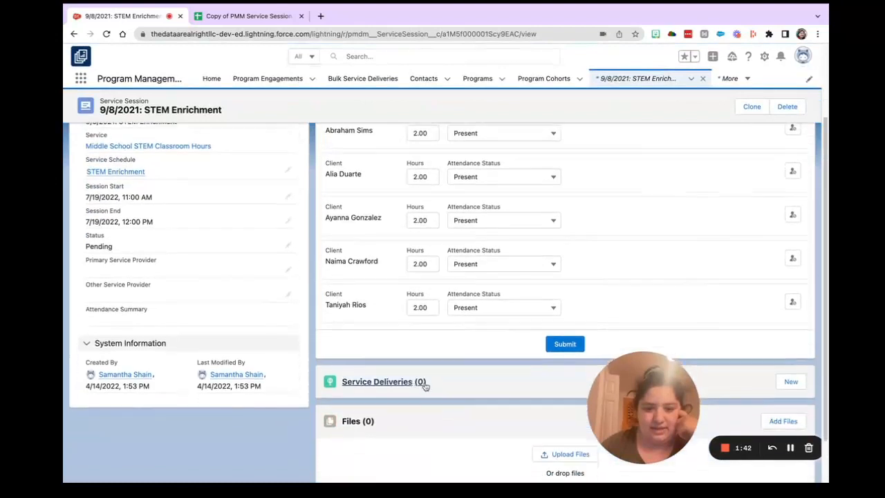
click(513, 308)
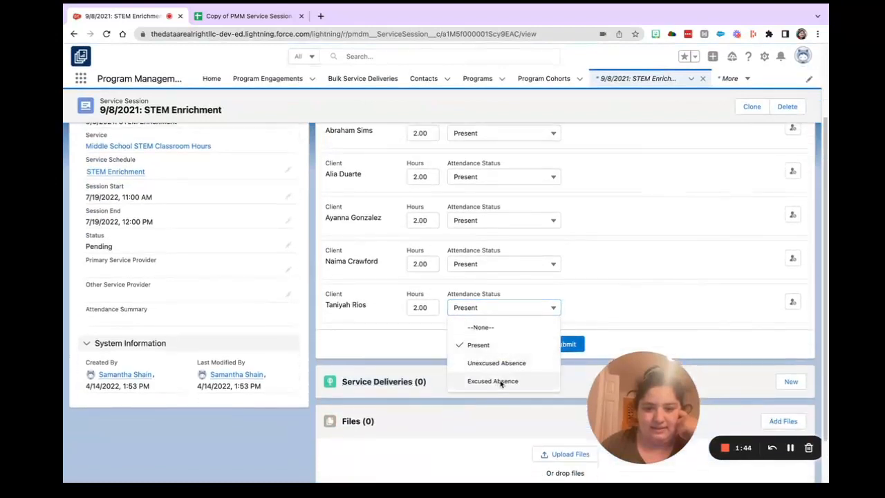
click(505, 382)
click(565, 344)
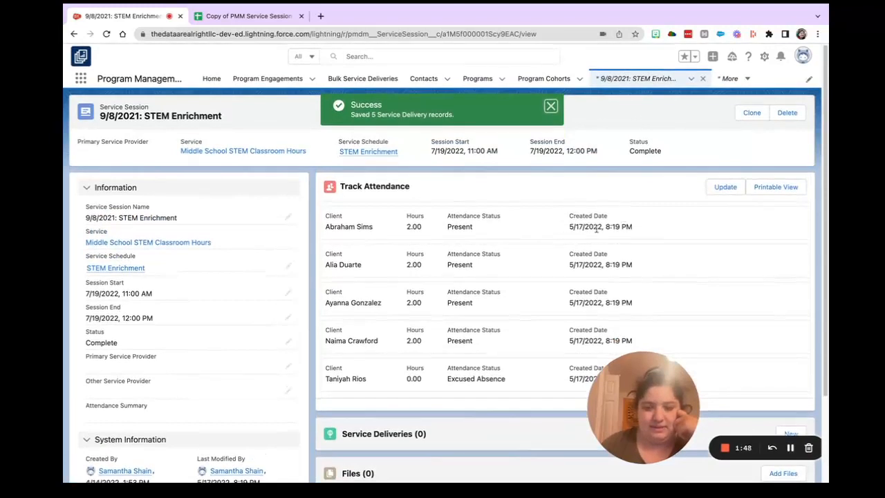
Review the submitted attendance and the service delivery records of the session.
scroll(443, 272, down, 3)
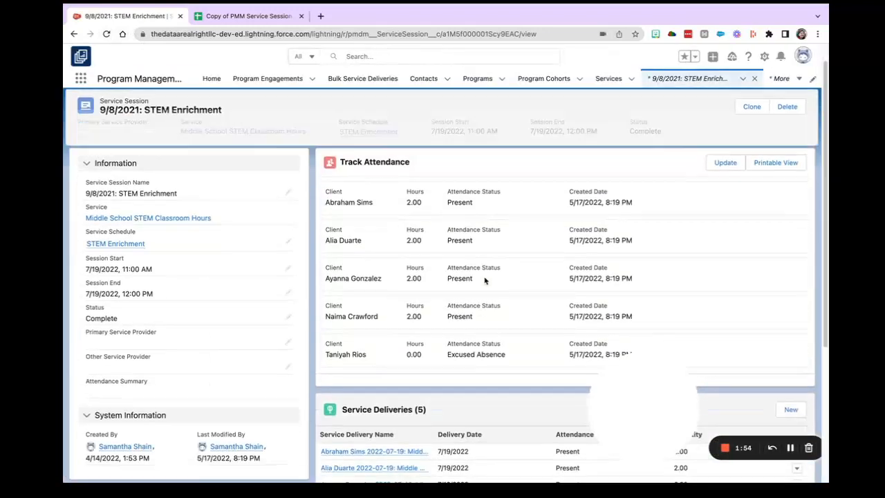
scroll(484, 278, down, 3)
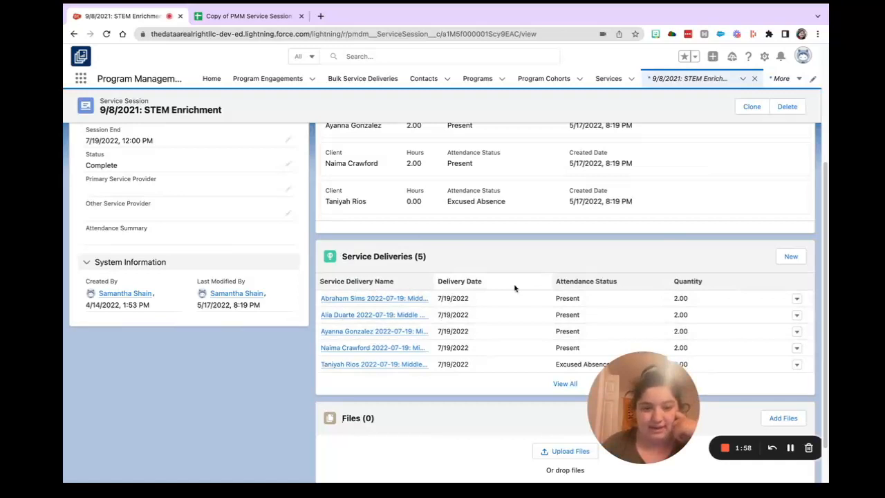
scroll(515, 287, up, 3)
Switch to the attendance spreadsheet in Google Sheets and open G-Connector's SOQL query for the FindServiceSession sheet.
click(255, 19)
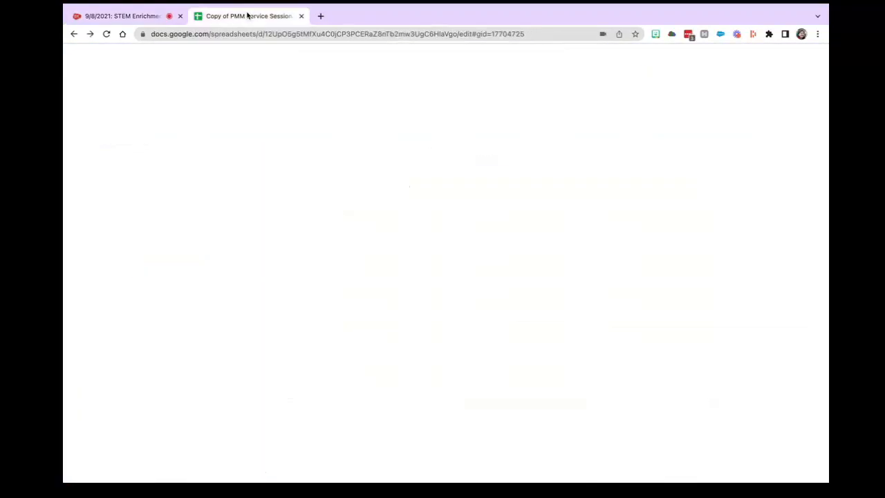
mouse_move(170, 463)
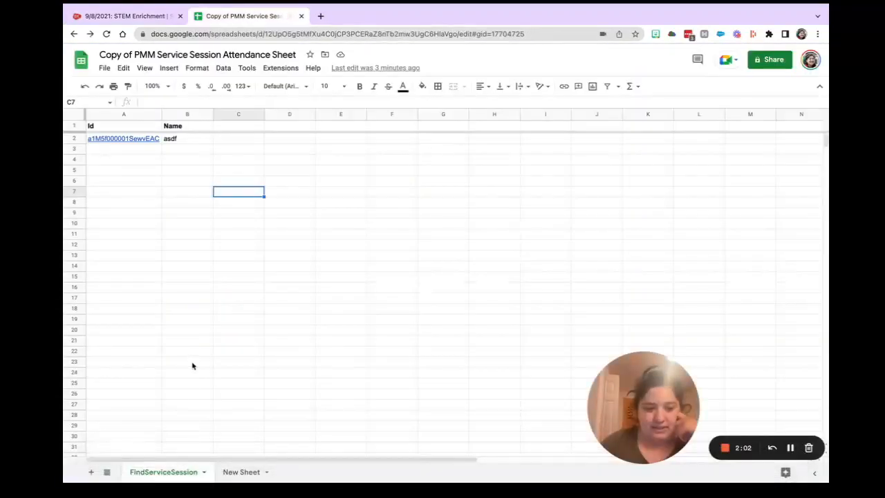
click(282, 68)
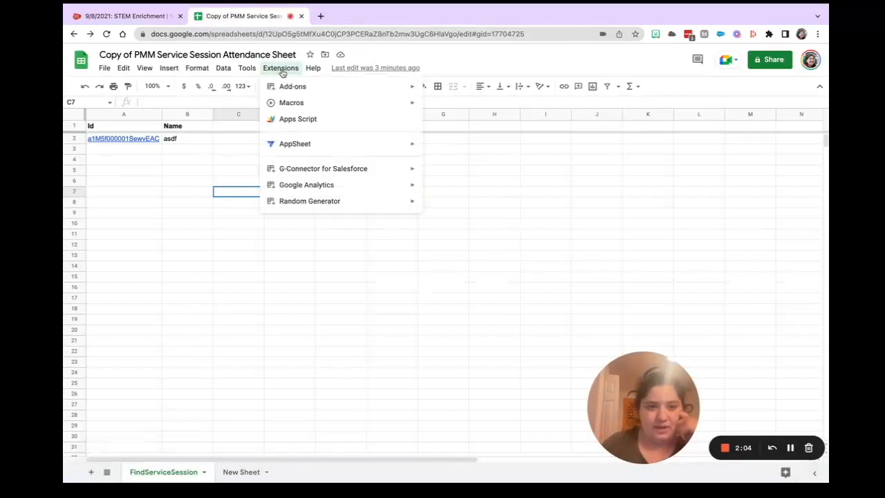
mouse_move(341, 168)
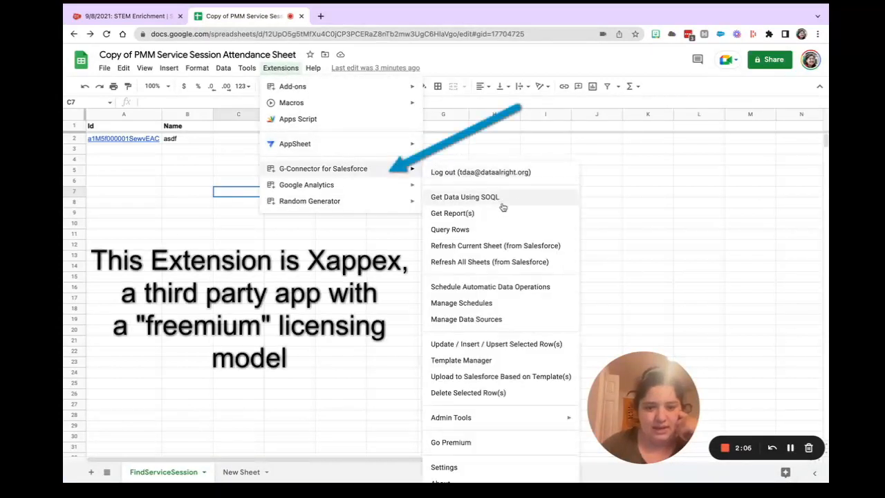
click(523, 198)
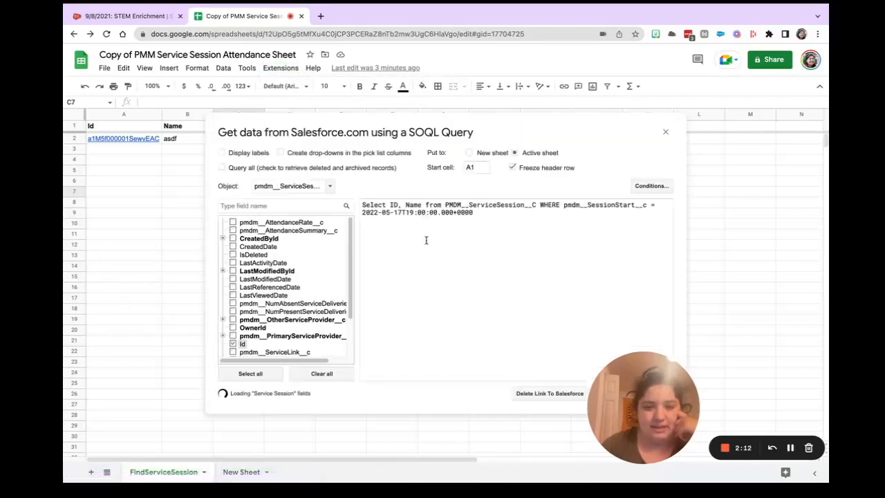
Review the SOQL query selecting service session ID and Name by session start, and run it into the active sheet from A1.
click(489, 212)
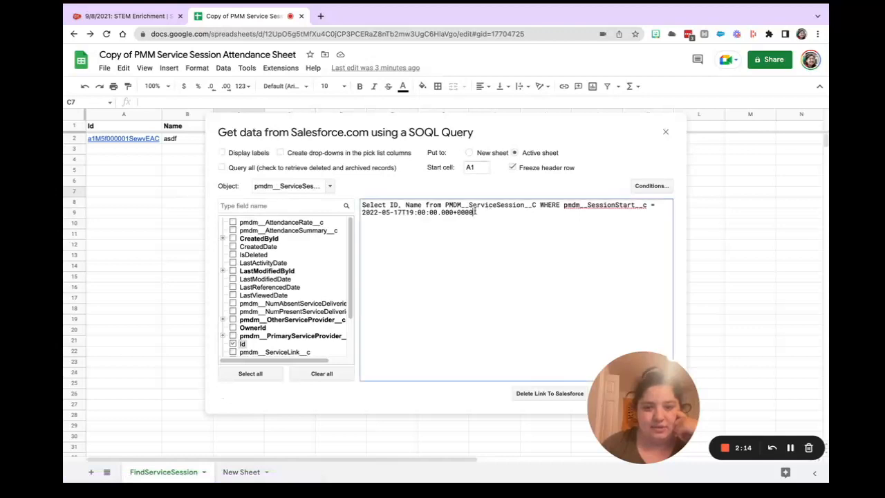
drag(476, 212, 362, 204)
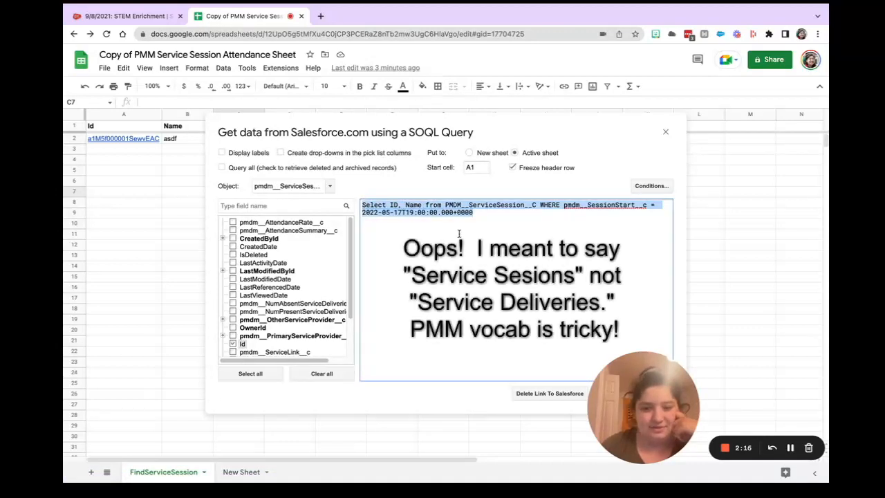
click(497, 227)
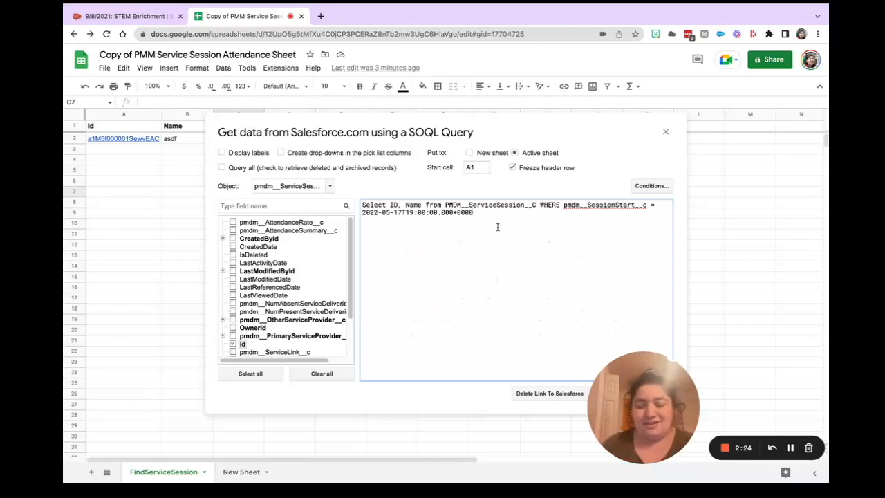
drag(493, 212, 359, 212)
click(537, 223)
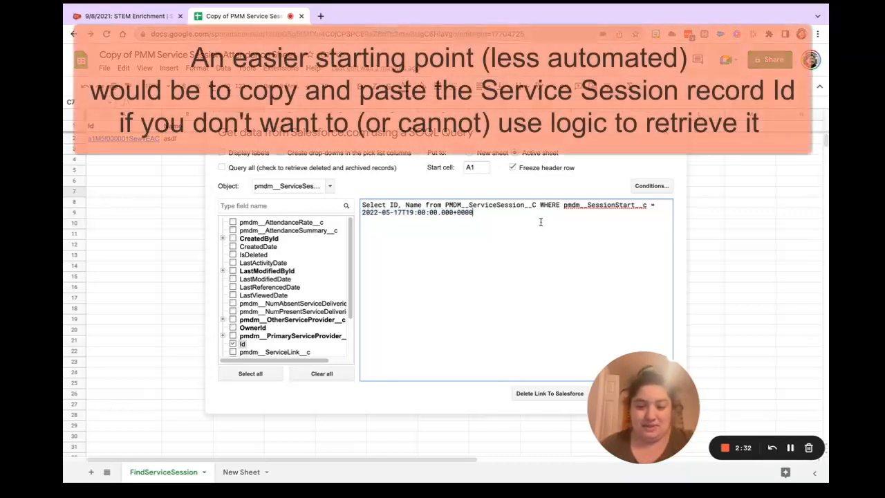
drag(648, 367, 728, 369)
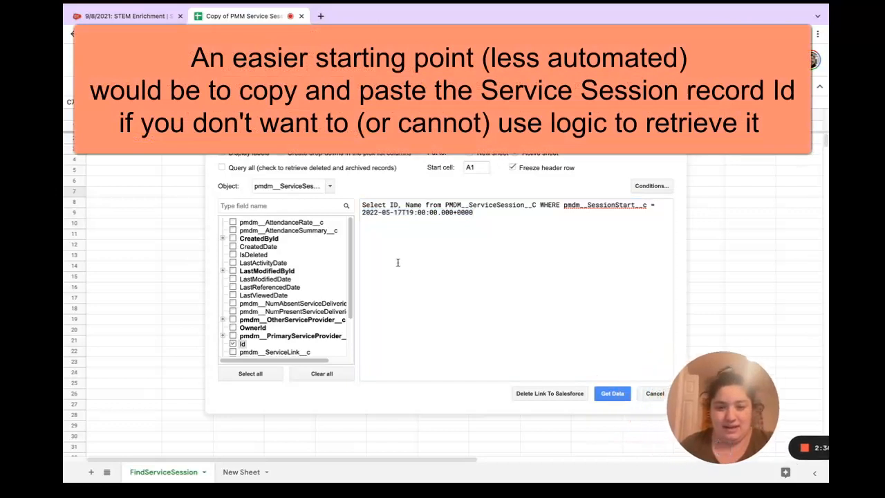
click(390, 205)
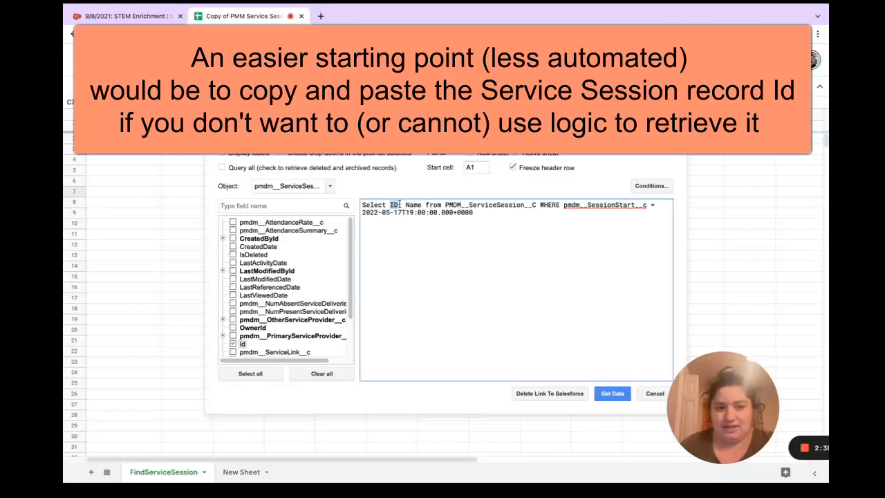
drag(400, 205, 422, 209)
click(422, 207)
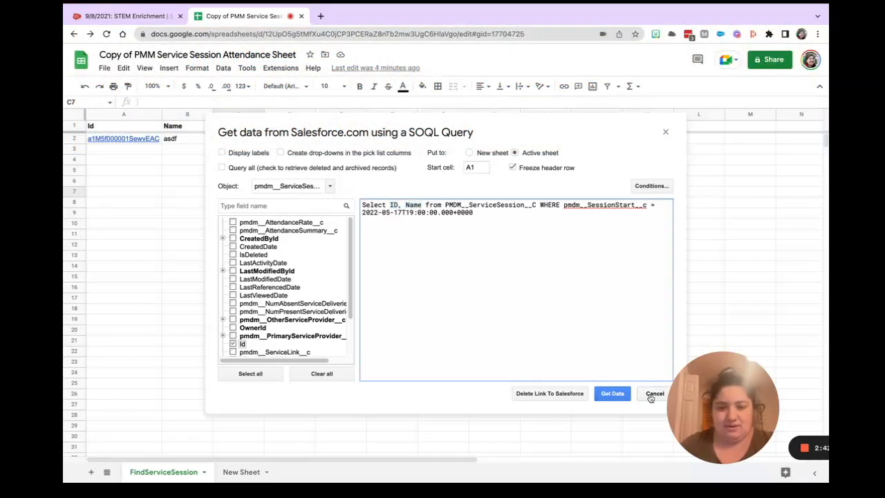
click(612, 394)
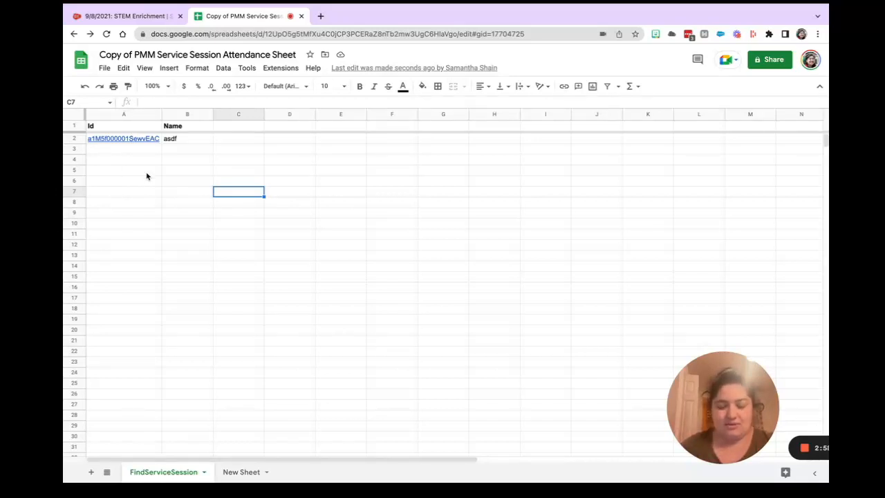
Show the participant attendance rows on New Sheet.
click(243, 477)
click(271, 327)
scroll(272, 326, left, 5)
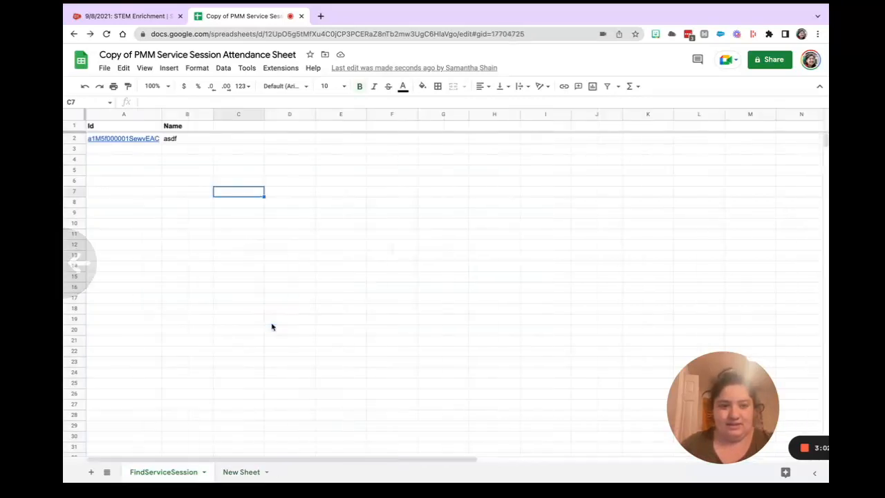
click(243, 477)
drag(529, 460, 208, 474)
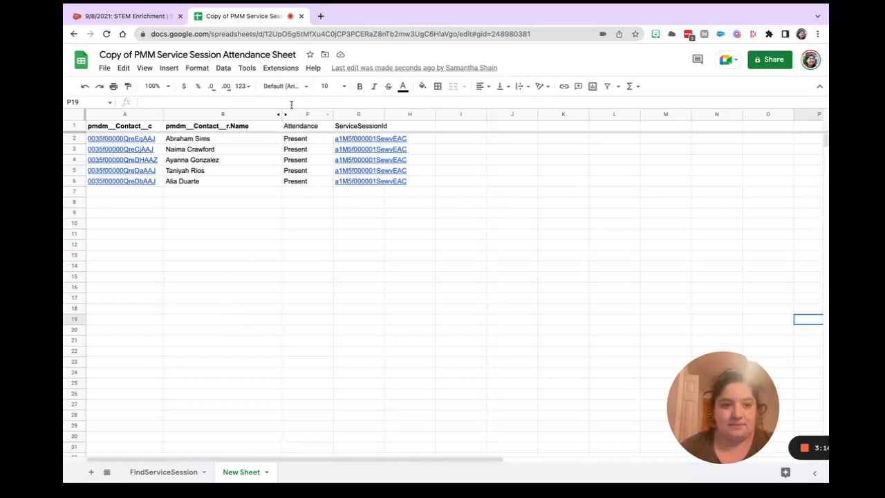
Open G-Connector's SOQL query for New Sheet and examine its selected contact ID, contact name and service schedule fields.
click(294, 68)
mouse_move(325, 169)
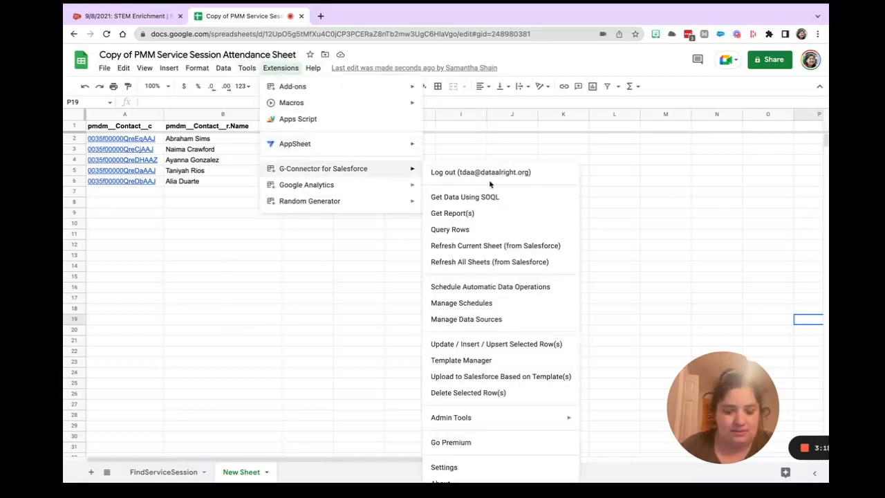
click(528, 200)
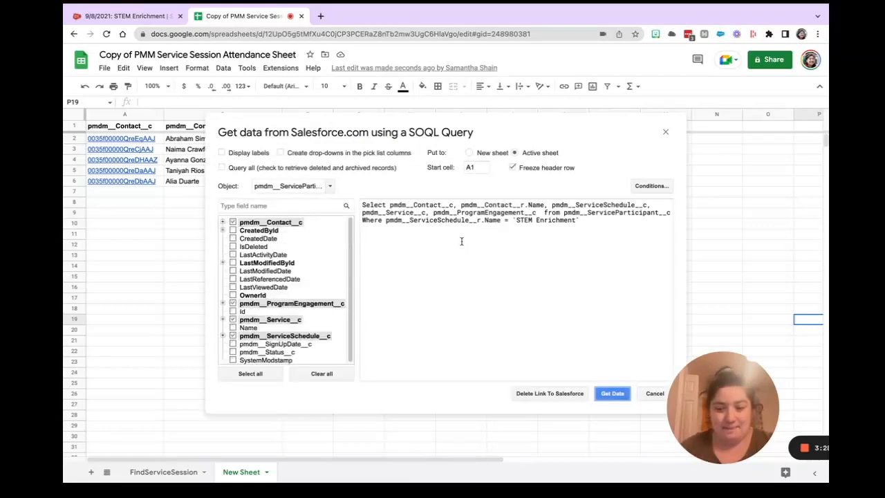
drag(390, 205, 457, 205)
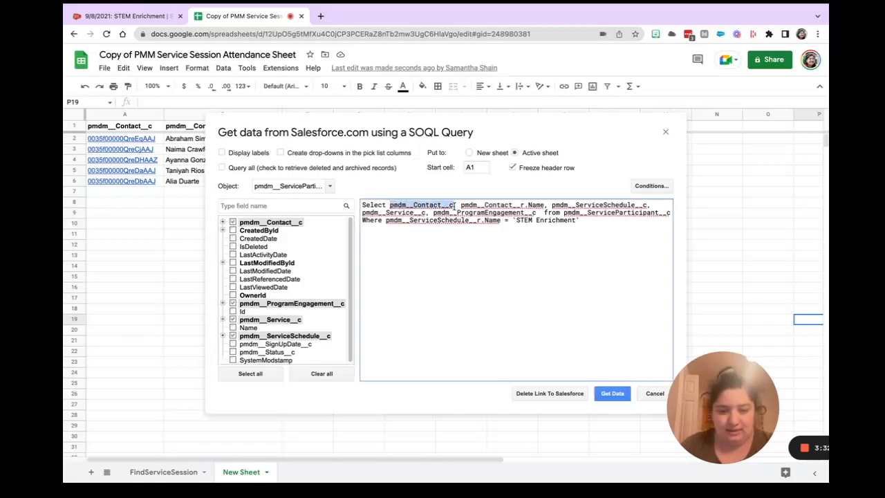
click(461, 205)
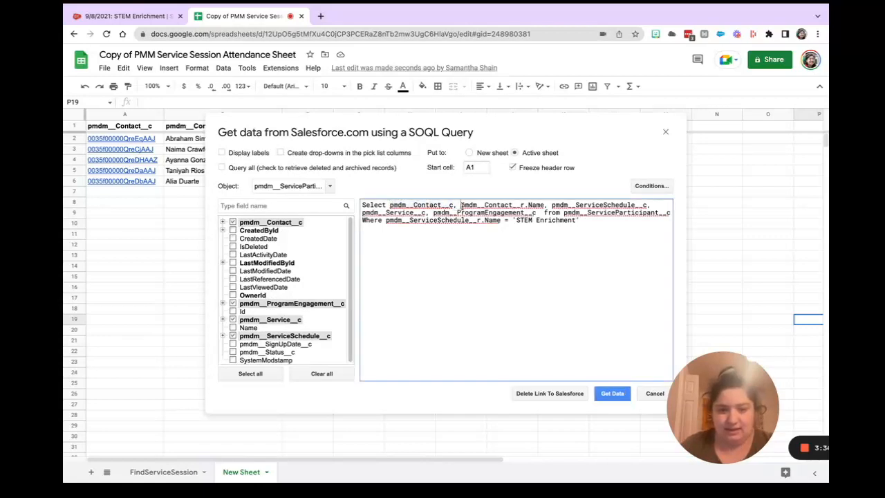
drag(389, 206, 547, 206)
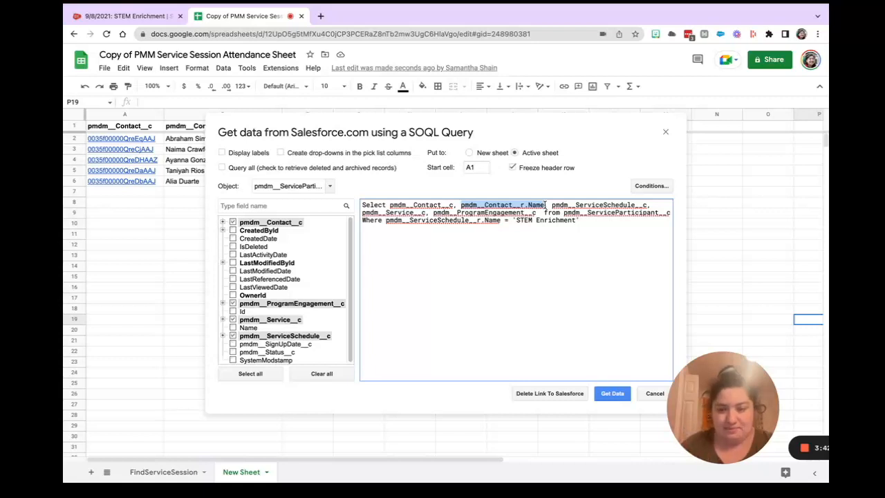
drag(550, 205, 649, 205)
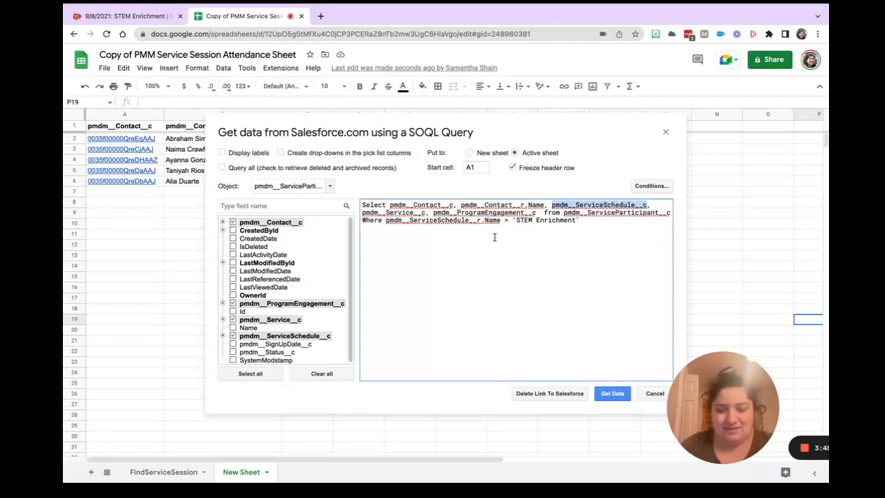
Review the query's service, program engagement, pmdm__ServiceParticipant__c object and 'STEM Enrichment' filter, and get the data into the active sheet from A1.
drag(361, 212, 540, 212)
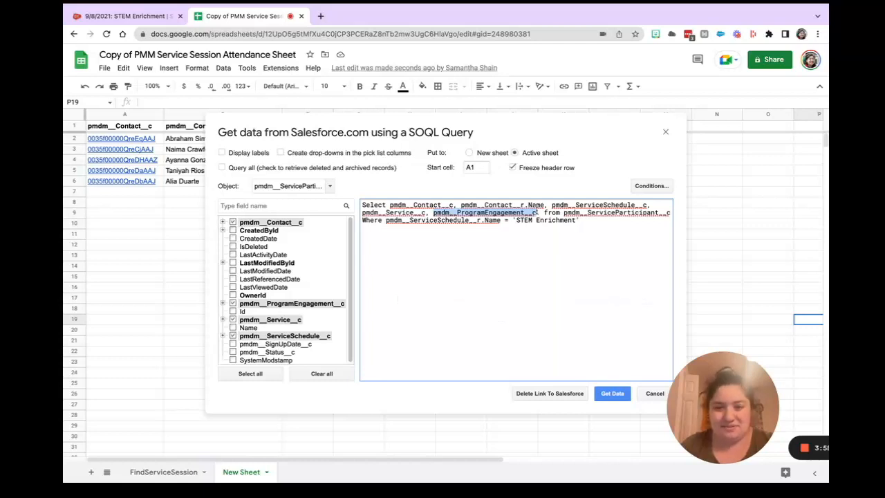
drag(563, 213, 669, 216)
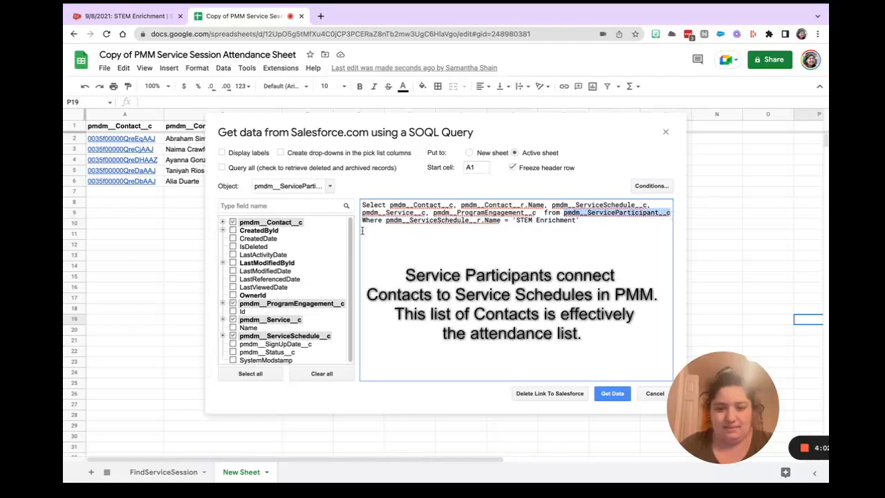
drag(363, 220, 583, 221)
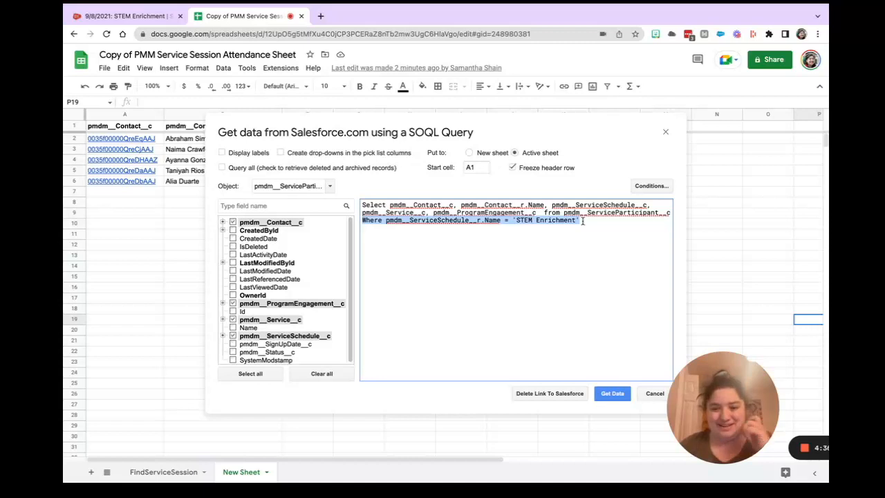
click(613, 394)
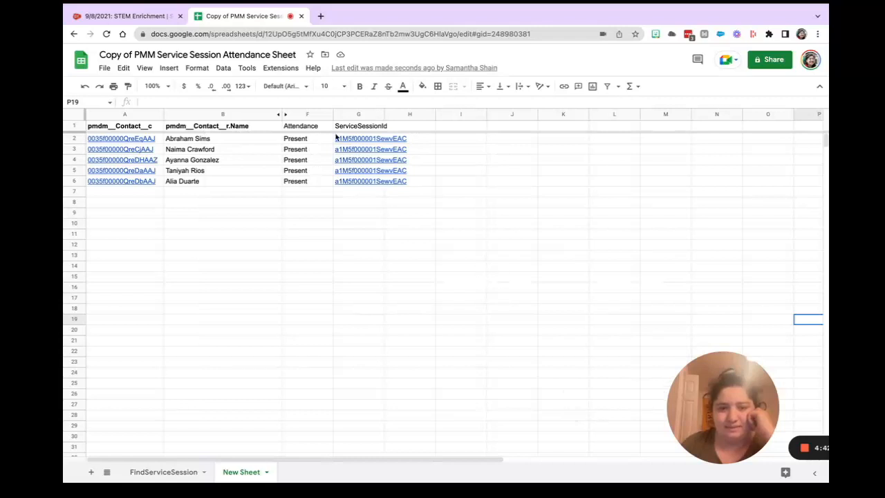
Unhide the columns between B and F on New Sheet.
click(301, 116)
shift+click(271, 112)
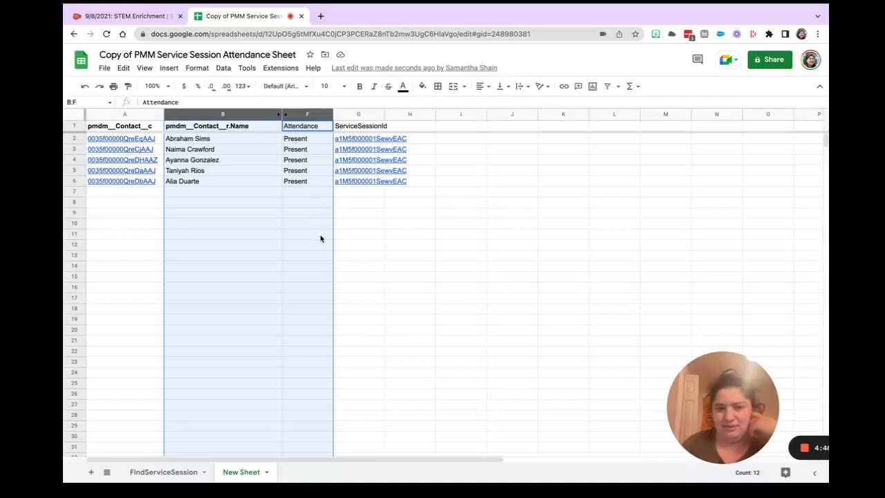
right_click(307, 114)
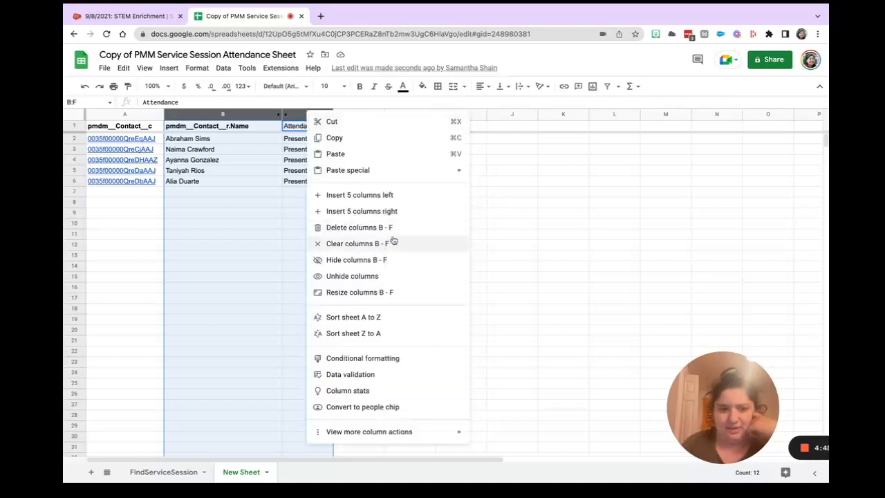
click(380, 276)
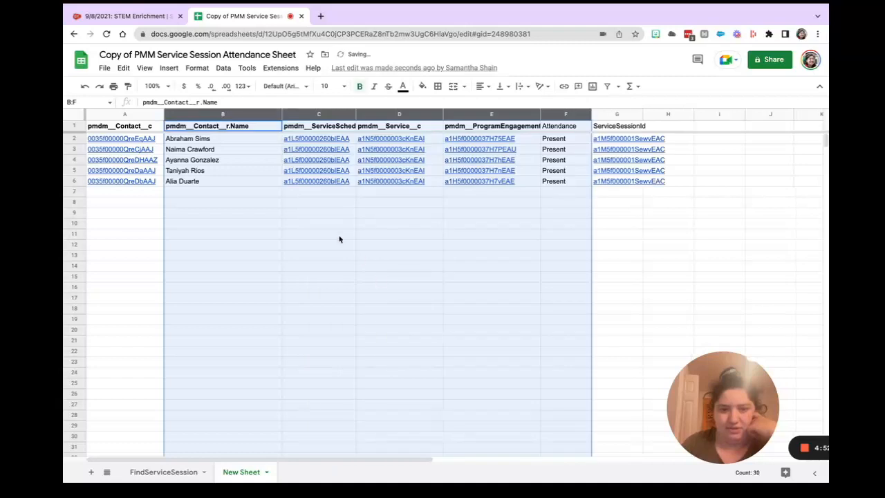
Hide columns C to E and the contact ID column A on New Sheet.
click(451, 289)
drag(508, 116, 313, 114)
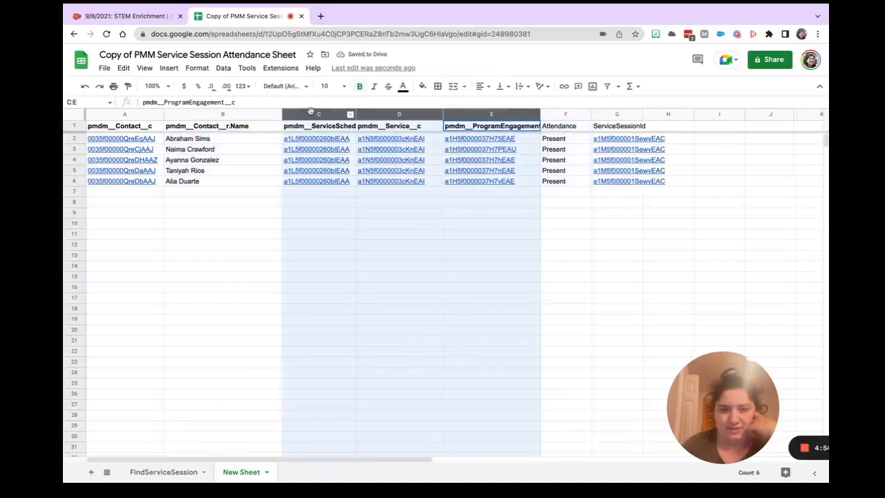
right_click(313, 114)
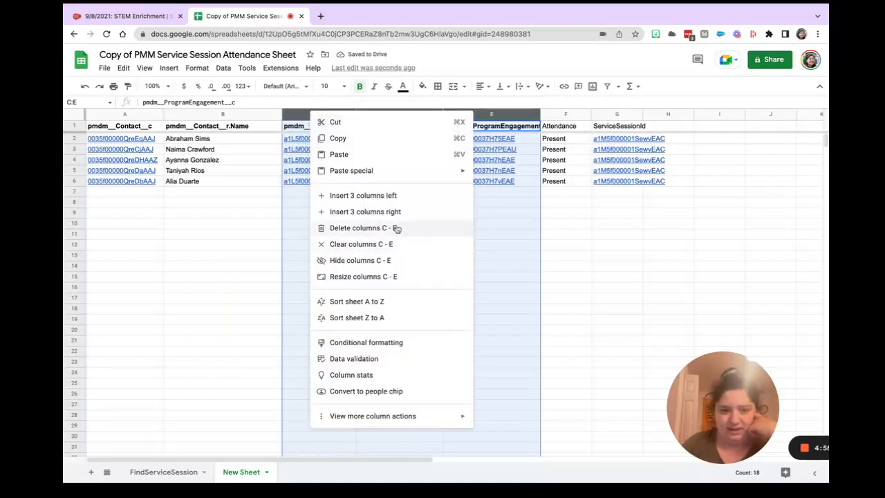
click(360, 260)
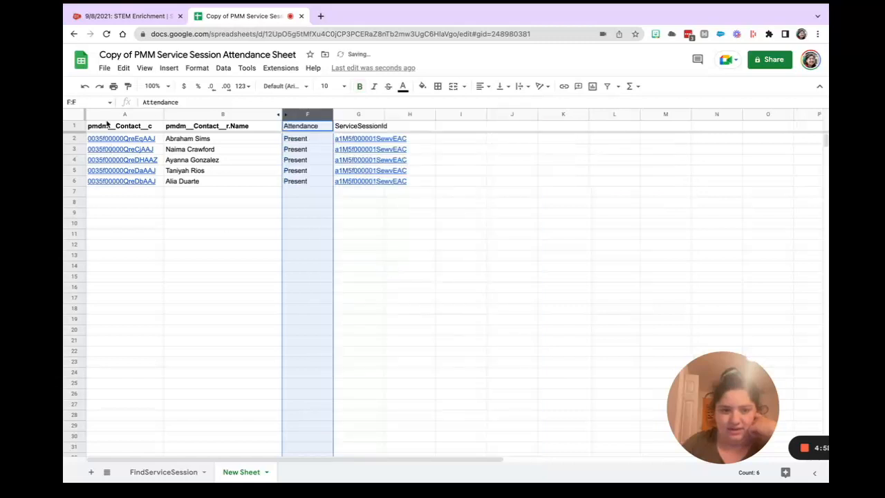
click(109, 114)
right_click(108, 114)
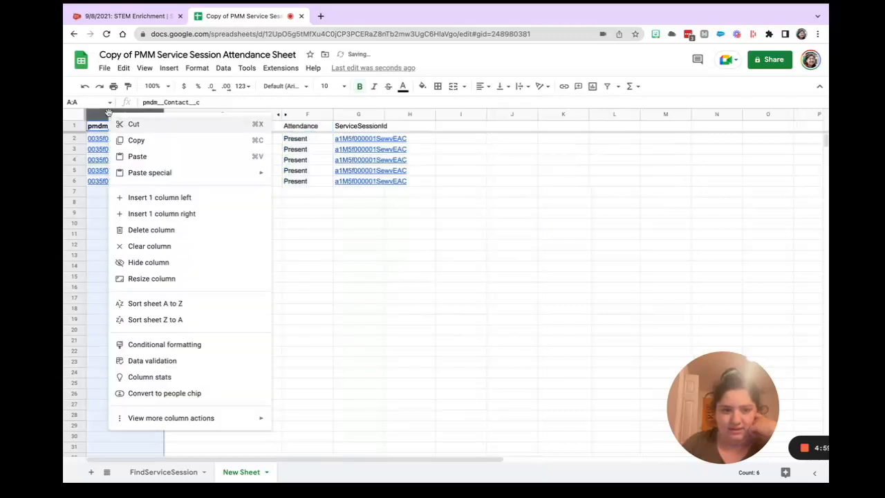
click(178, 261)
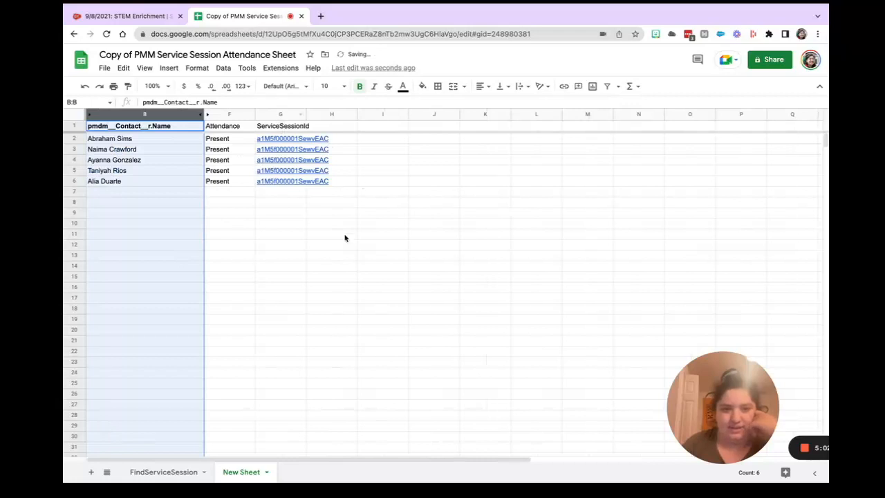
Examine the ServiceSessionId formulas in column G and the session ID they reference on the FindServiceSession sheet.
click(281, 235)
key(Up)
key(Up)
key(Up)
key(Up)
key(Up)
key(Up)
key(Up)
key(Up)
key(Up)
key(Up)
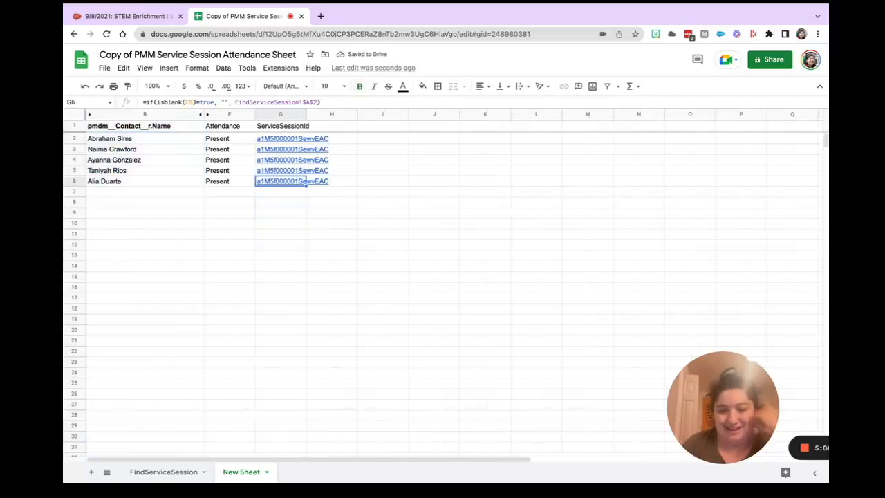
key(Down)
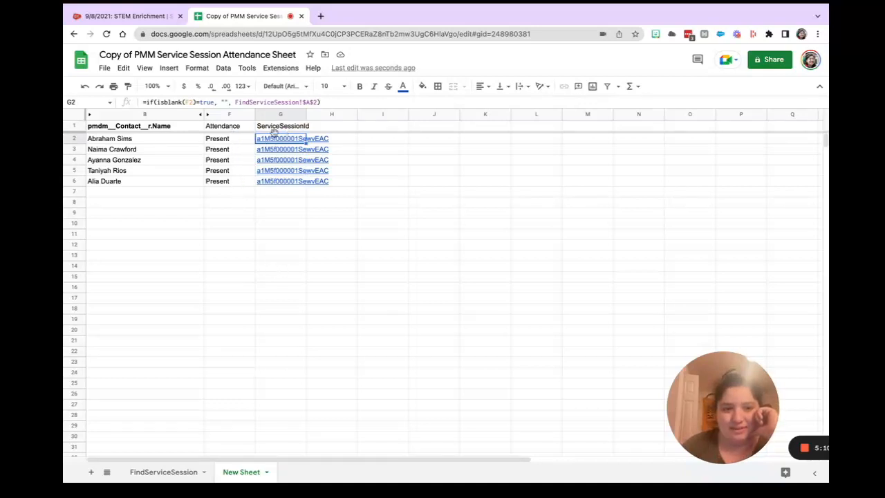
mouse_move(289, 141)
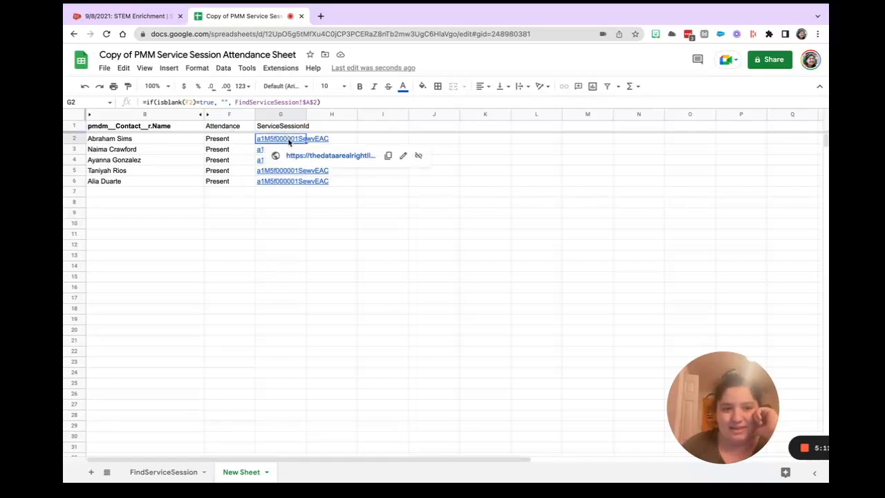
click(148, 473)
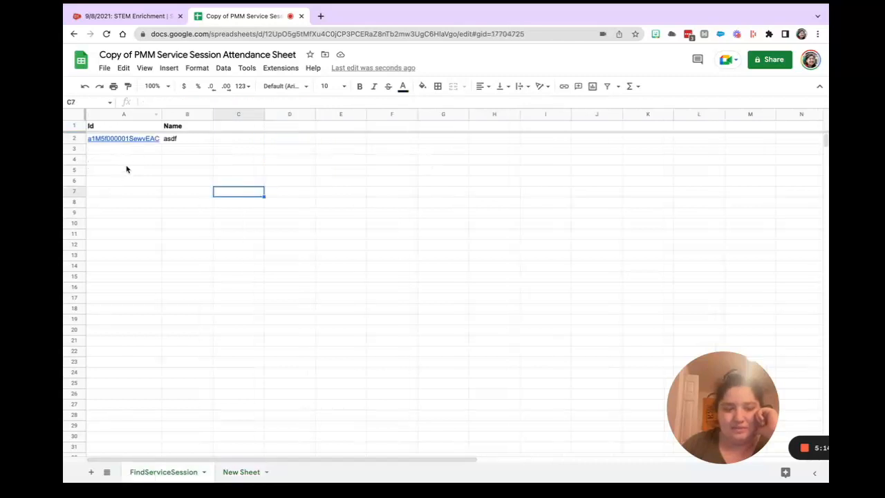
click(242, 473)
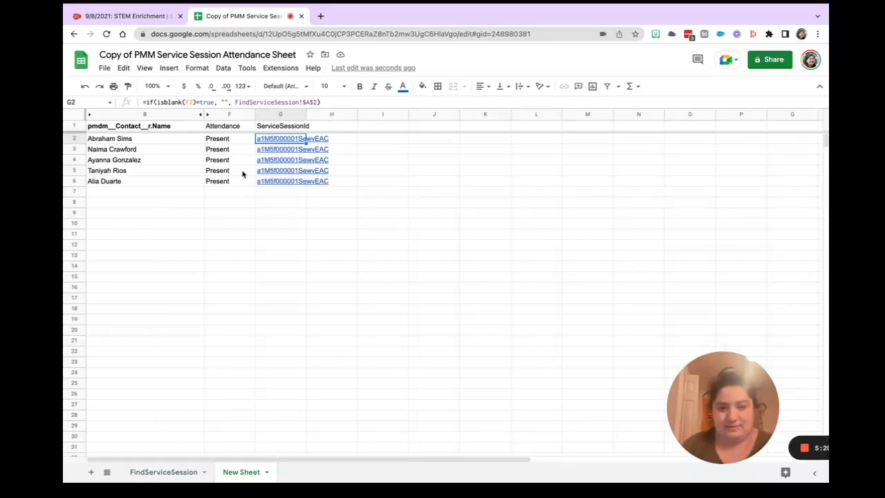
Test the ServiceSessionId formula by entering "adsf" as attendance in F7, and clear the test value.
click(283, 194)
key(Down)
key(Down)
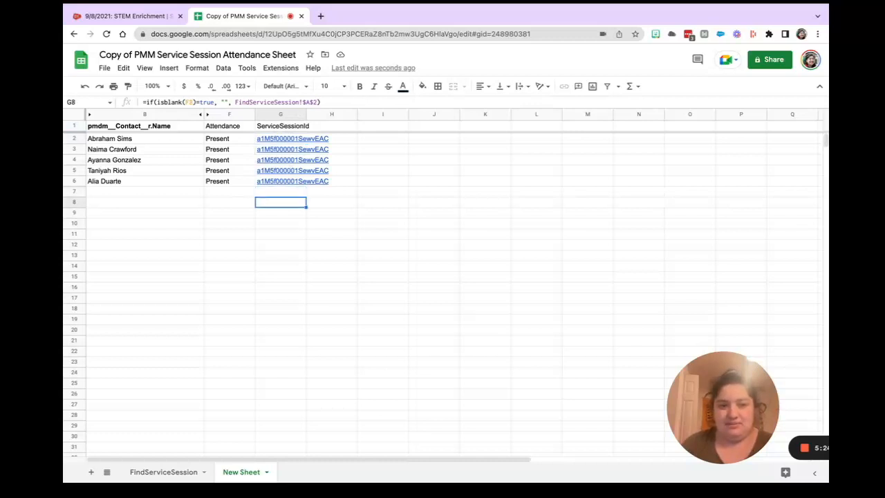
key(Up)
key(Up)
key(Left)
text(adsf)
key(Tab)
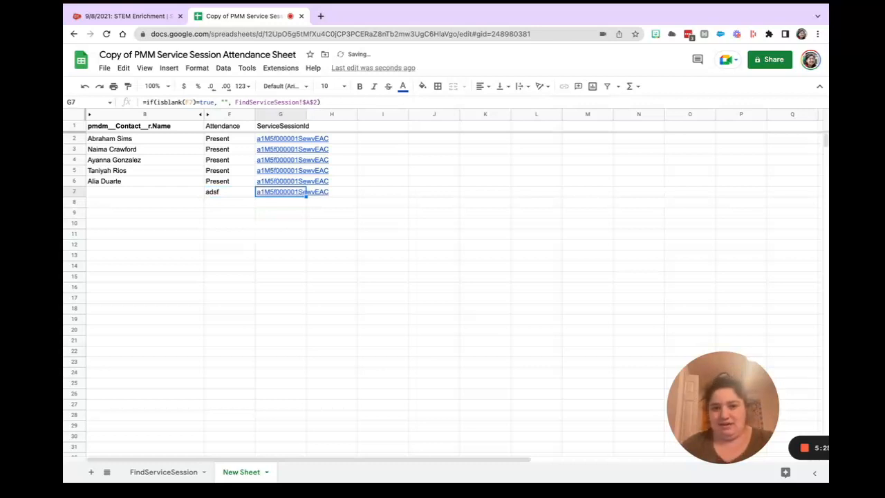
key(Left)
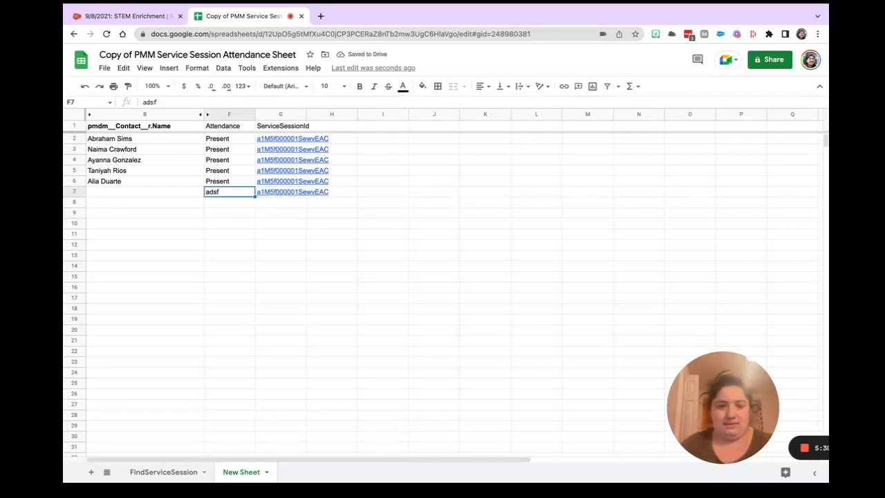
key(Delete)
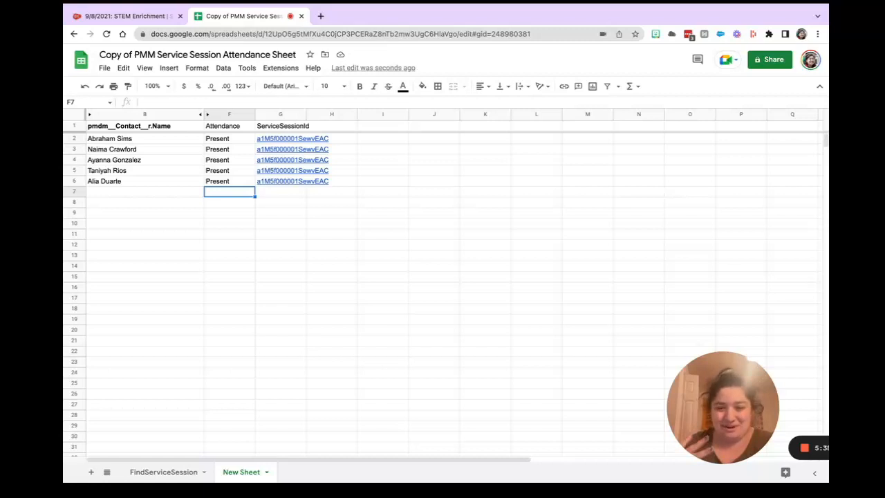
Recheck the ServiceSessionId formulas for the listed participants against the FindServiceSession sheet, ending on New Sheet.
click(306, 181)
key(Up)
key(Up)
key(Up)
key(Up)
key(Up)
key(Down)
key(Down)
key(Down)
key(Down)
key(Down)
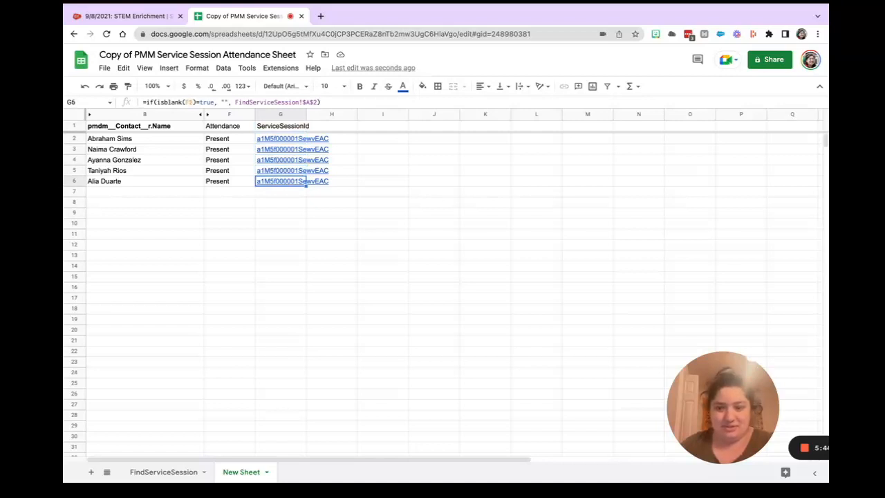
click(153, 476)
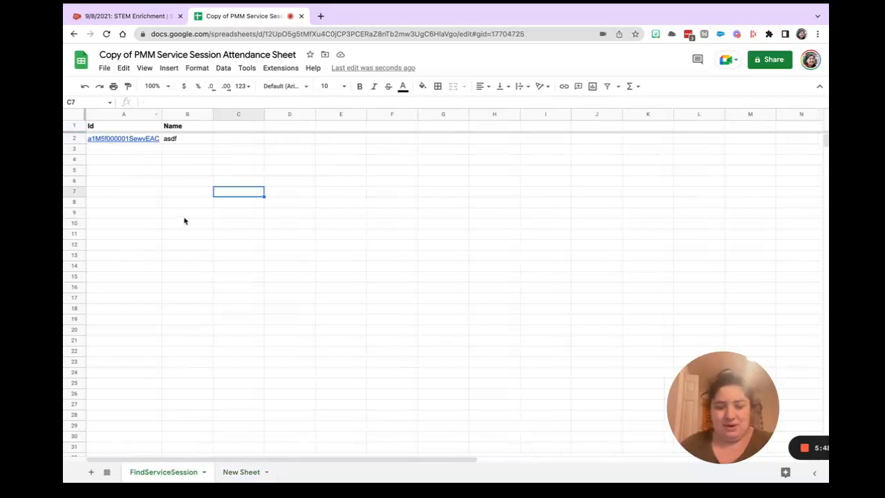
click(232, 475)
click(296, 258)
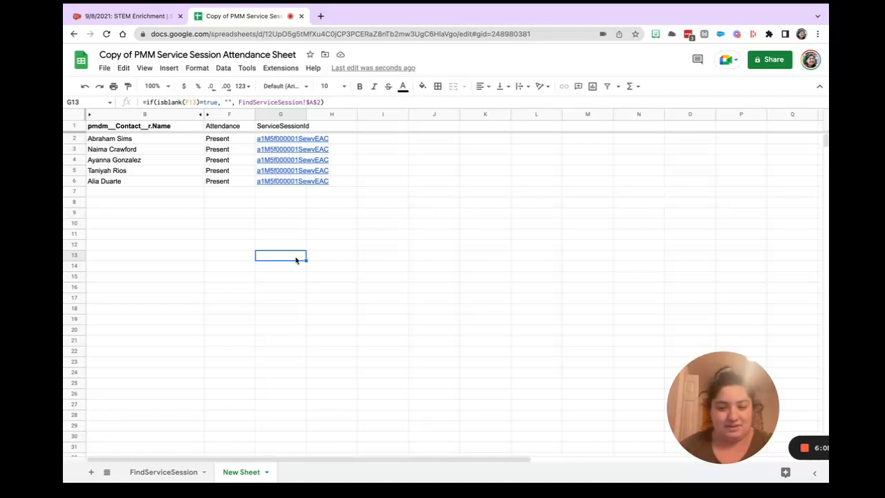
Open G-Connector's Update / Insert / Upsert tool and review the InsertServiceDeliveries template that inserts Service Delivery records.
click(280, 68)
mouse_move(357, 172)
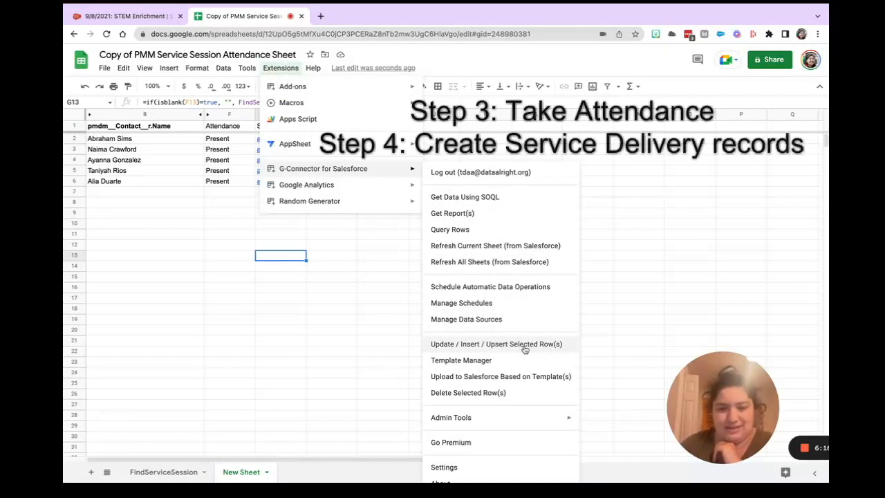
click(501, 344)
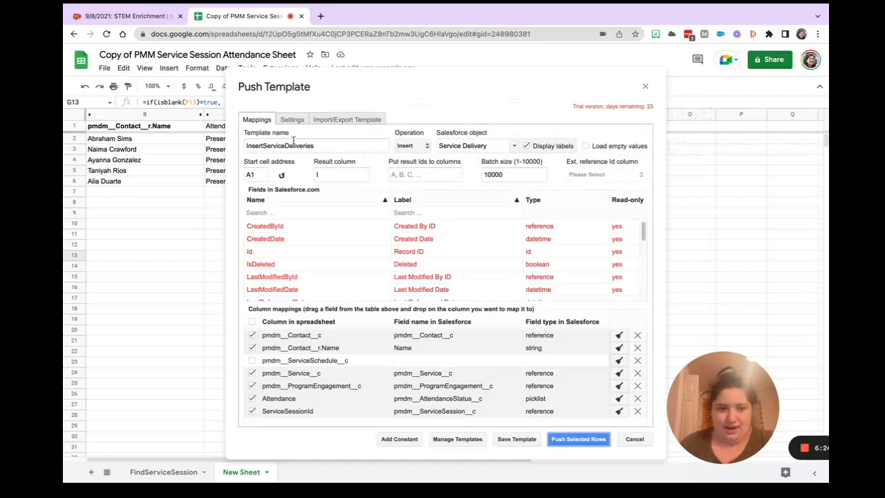
drag(332, 147, 247, 146)
click(341, 148)
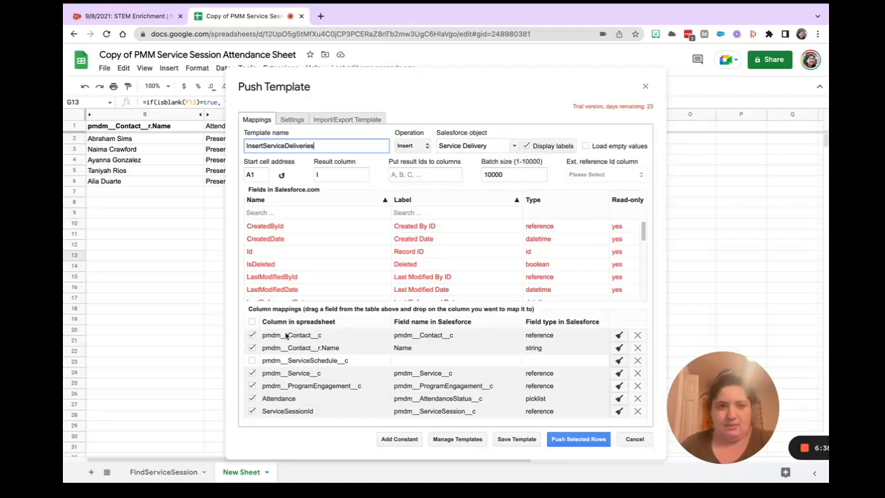
Switch to the STEM Enrichment service session in Salesforce and open its first service delivery record.
click(138, 16)
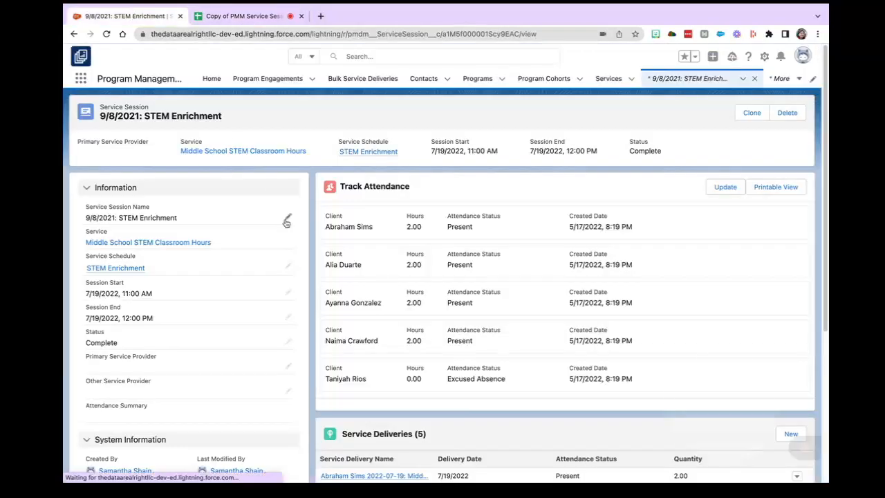
scroll(423, 308, down, 3)
scroll(408, 298, down, 1)
click(392, 270)
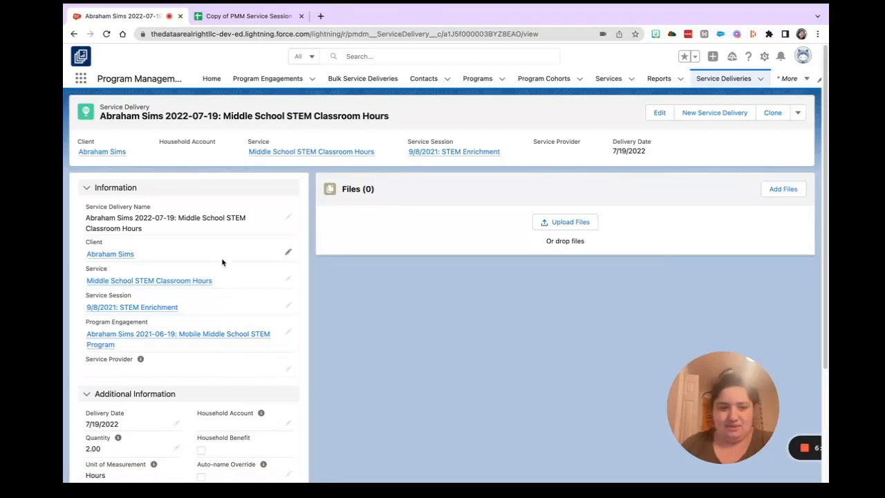
Return to the asdf service session in Salesforce, reload it, and check its Track Attendance and Service Deliveries sections.
key(super+Left)
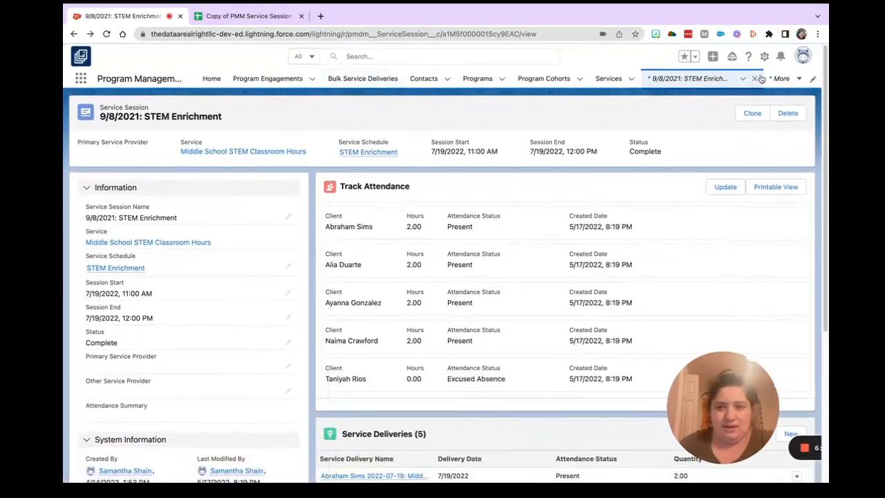
click(756, 78)
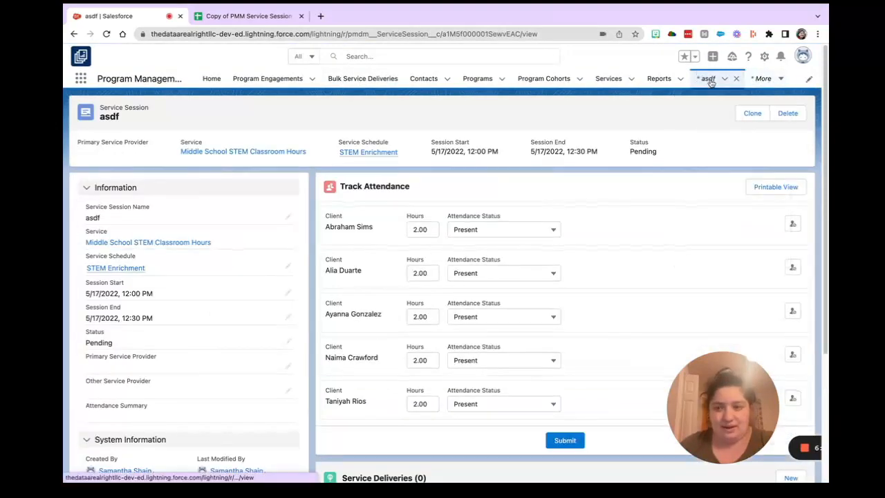
click(106, 34)
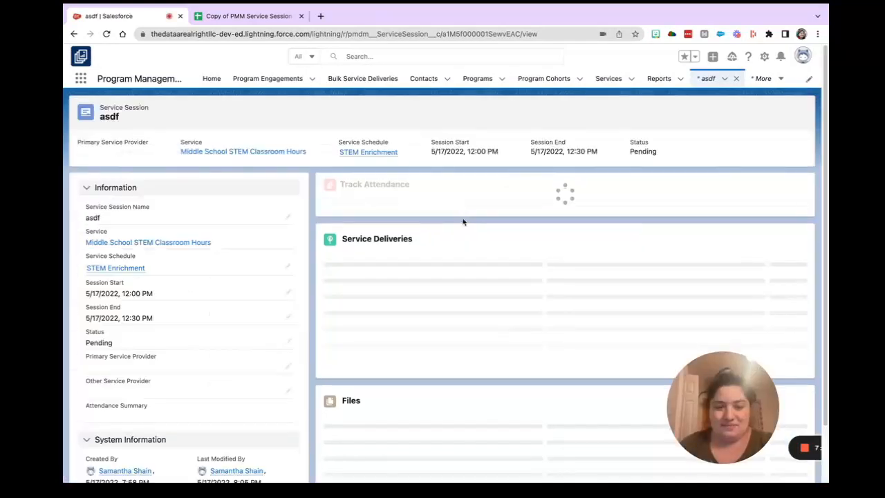
scroll(501, 290, down, 3)
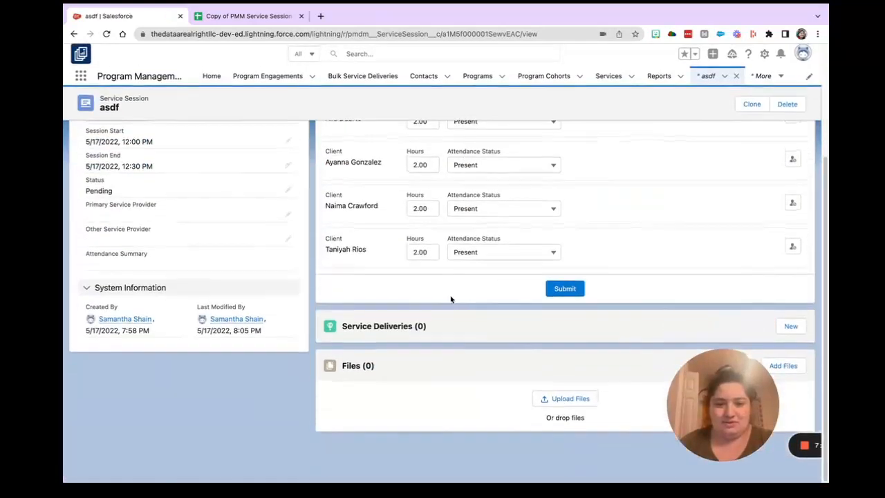
scroll(473, 318, up, 3)
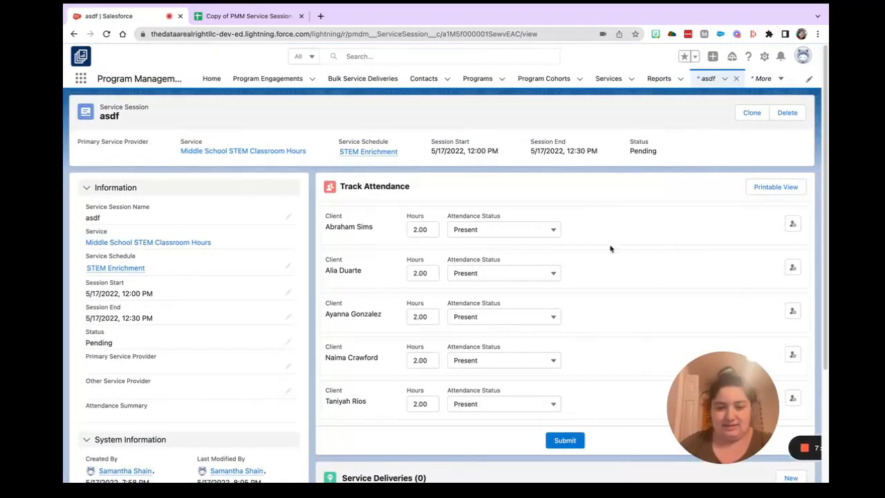
scroll(392, 180, down, 1)
Switch to the attendance spreadsheet, close the Push Template dialog, and unhide the pmdm__Contact__c column A on New Sheet.
click(247, 17)
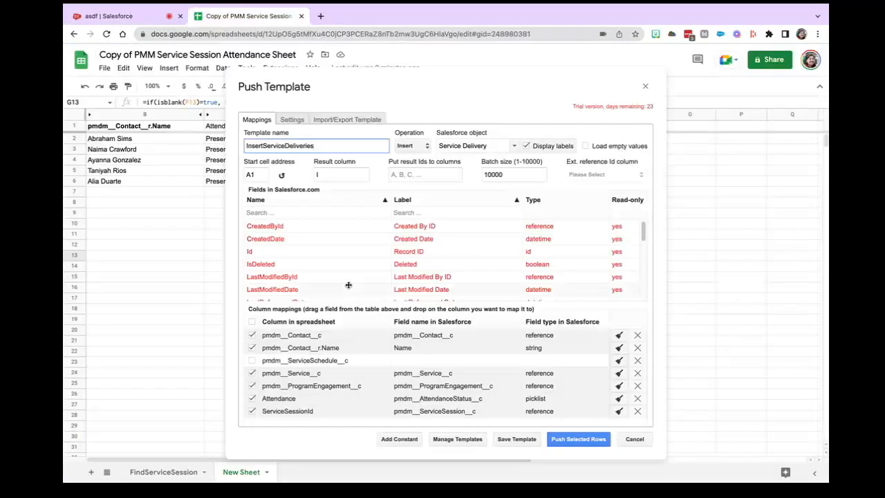
click(634, 440)
click(112, 140)
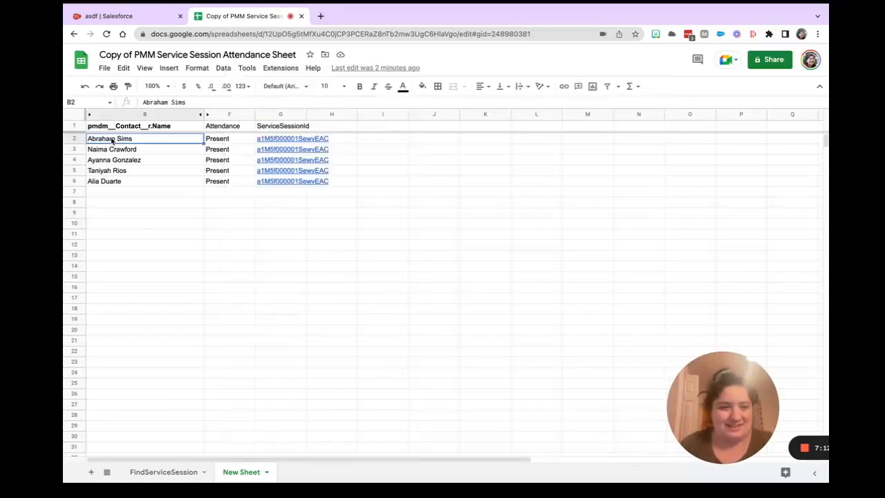
click(106, 116)
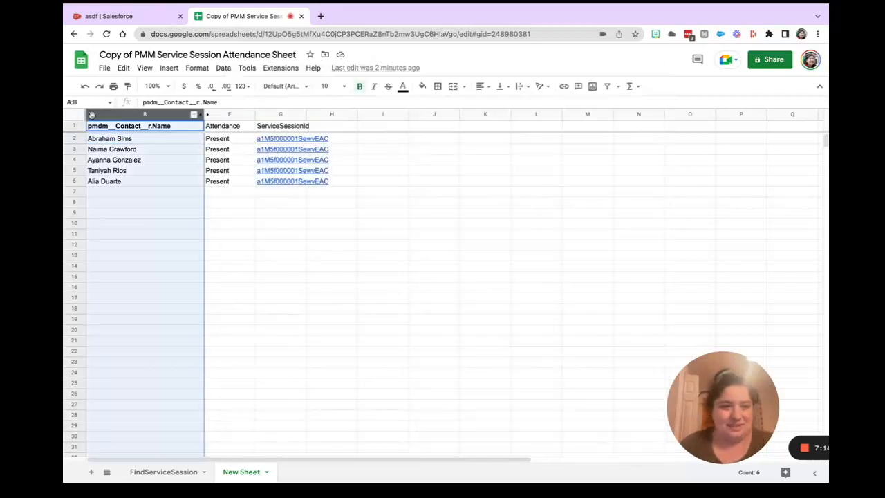
right_click(97, 116)
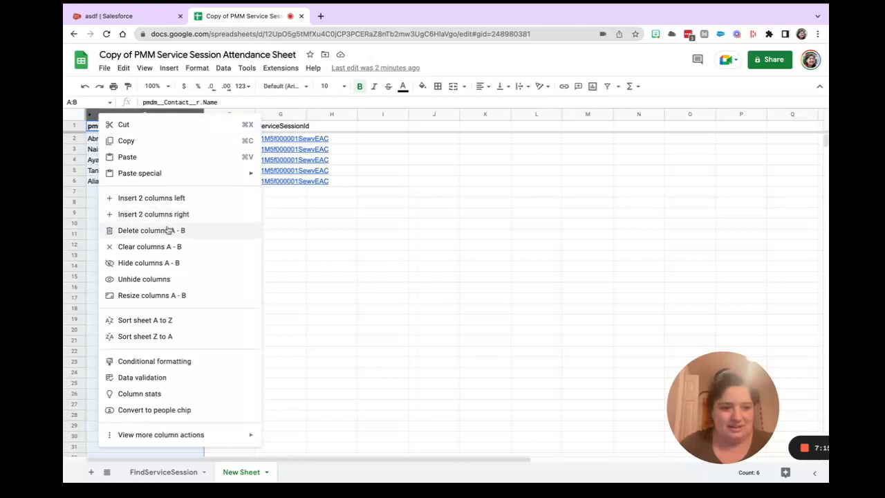
click(166, 280)
click(154, 235)
click(76, 140)
key(Right)
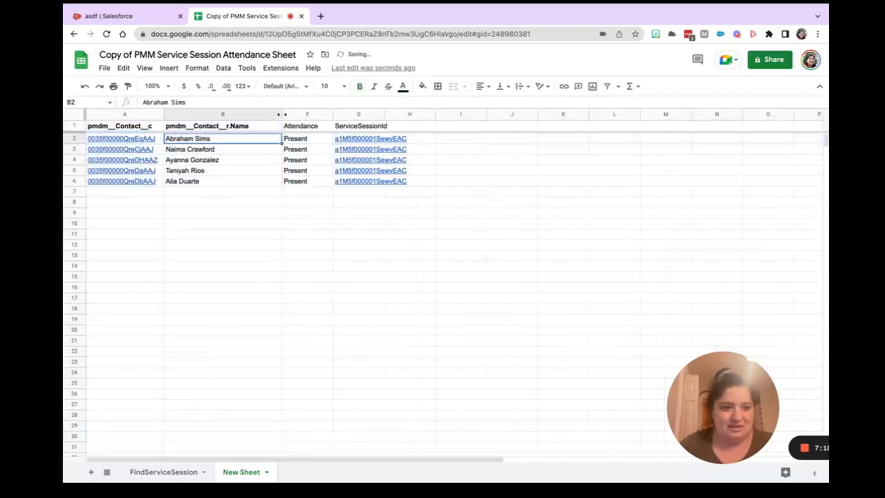
key(Left)
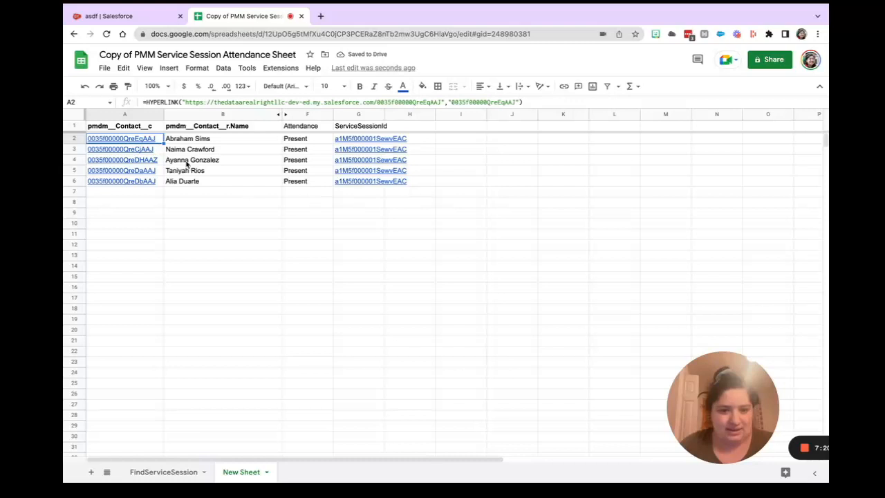
Insert the attendance rows A2:G6 into Salesforce as Service Delivery records with G-Connector's InsertServiceDeliveries template.
drag(151, 139, 386, 180)
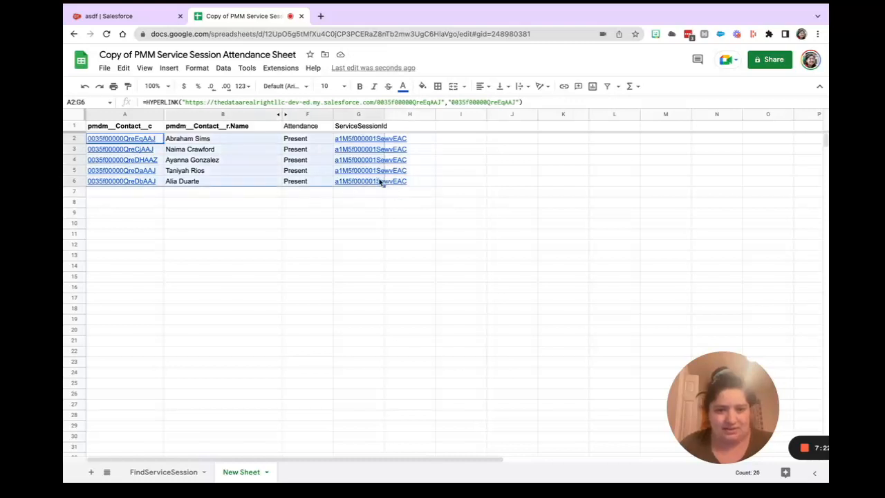
click(280, 69)
mouse_move(356, 171)
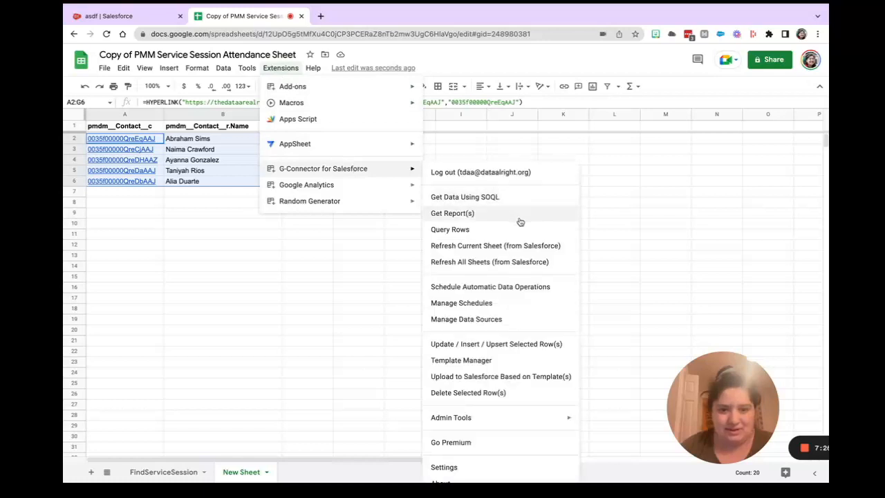
click(529, 348)
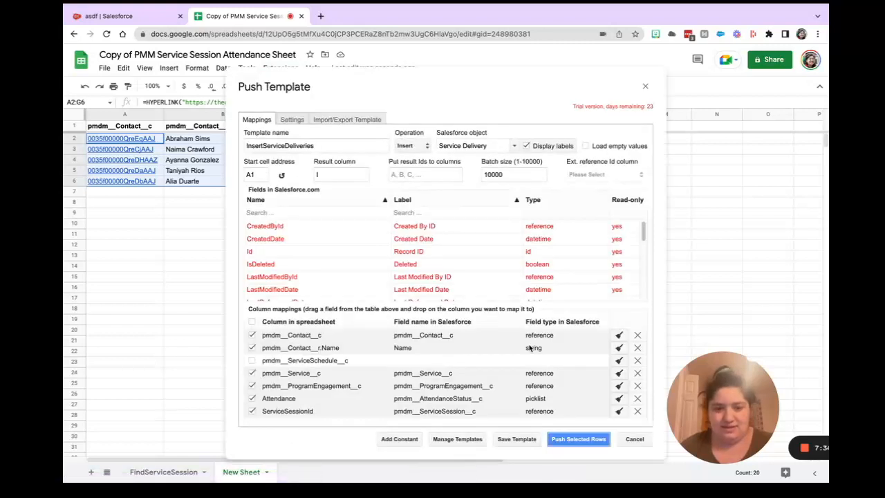
click(579, 440)
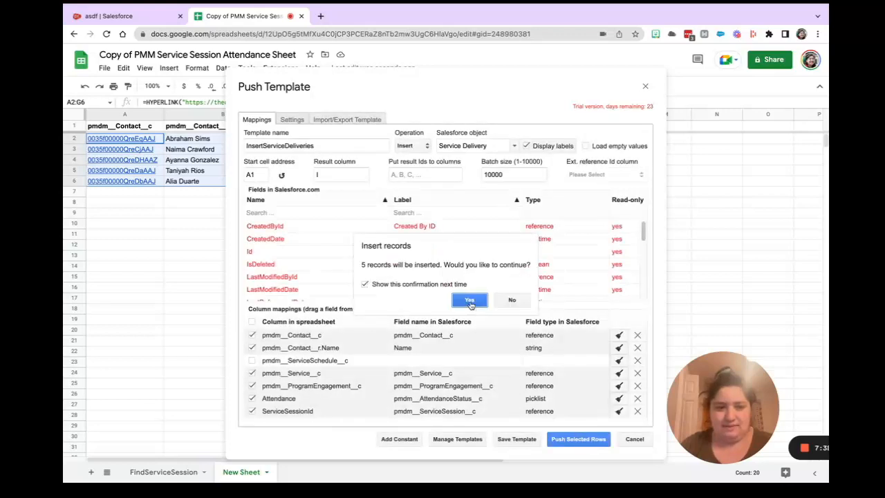
click(469, 301)
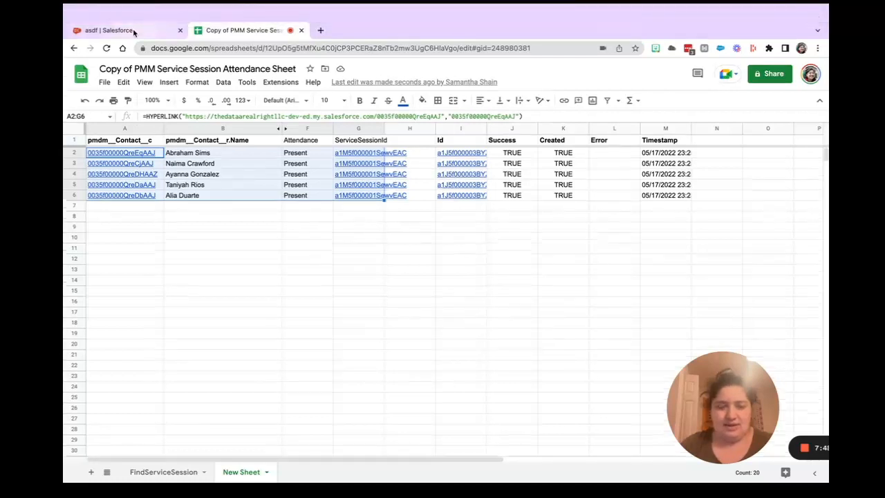
Switch to Salesforce, reload the asdf service session, and examine the attendance statuses, hours and Service Deliveries list.
click(134, 31)
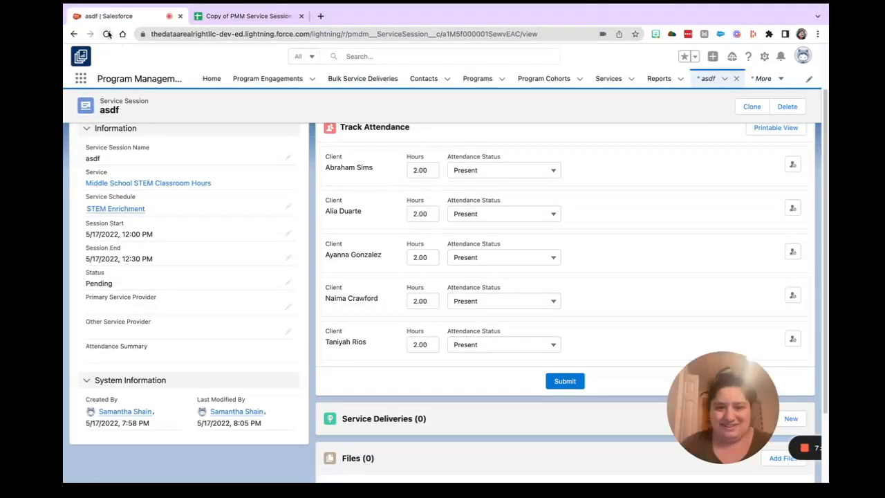
click(107, 34)
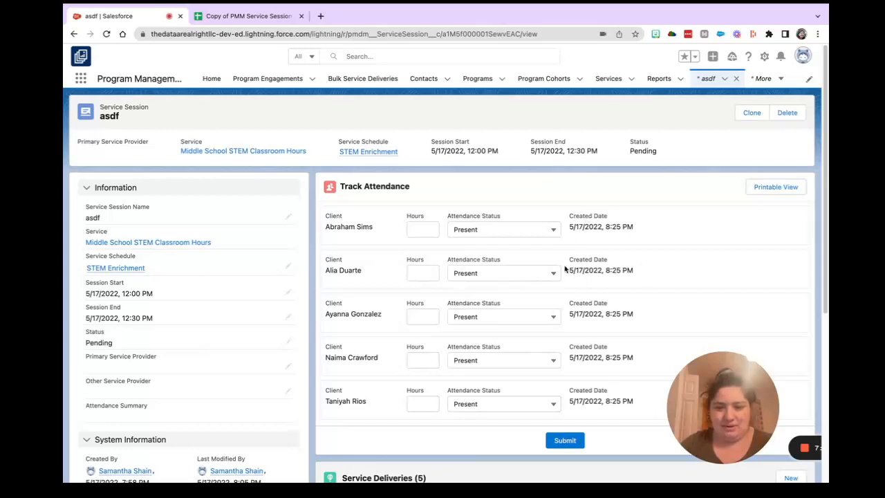
scroll(510, 415, down, 5)
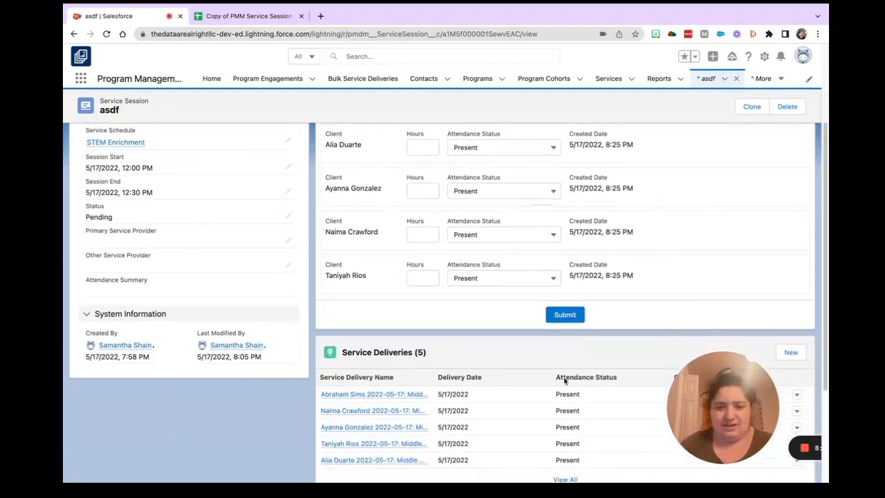
scroll(510, 470, down, 1)
mouse_move(486, 462)
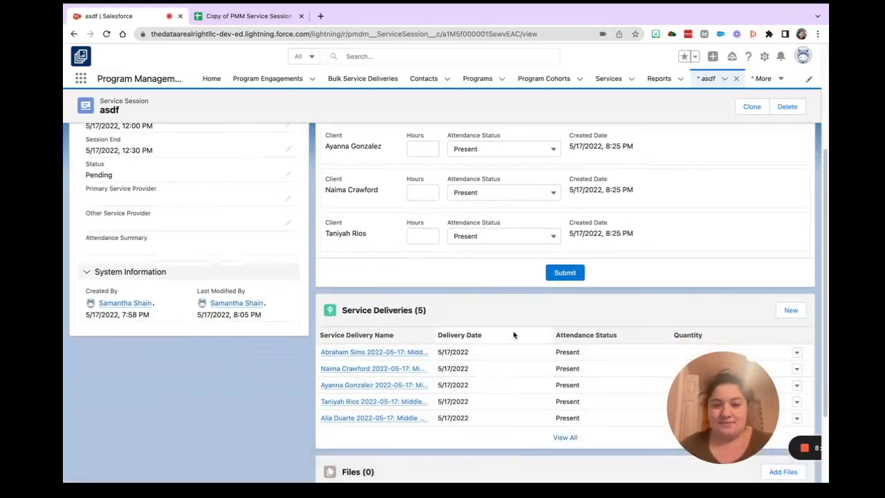
scroll(514, 325, up, 5)
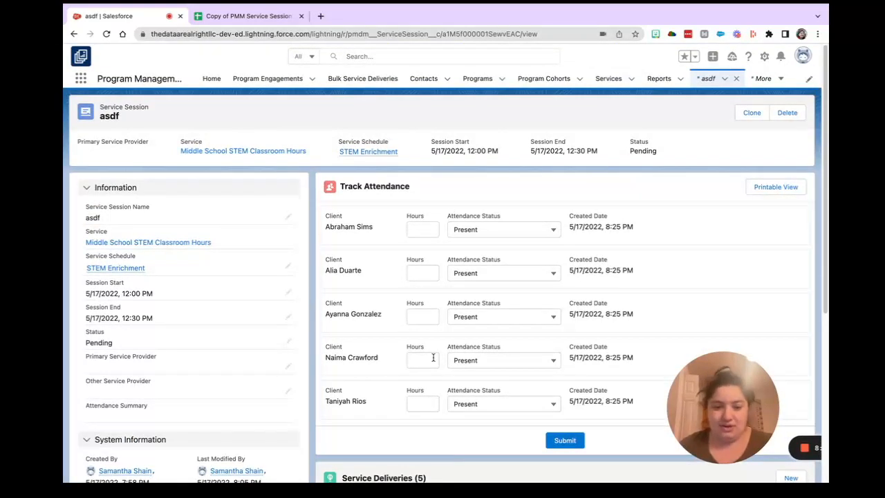
scroll(433, 357, down, 5)
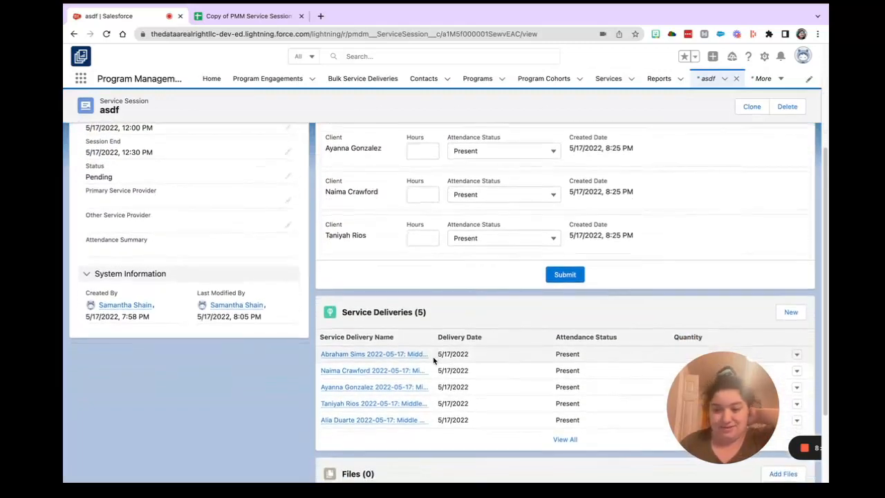
scroll(433, 360, up, 5)
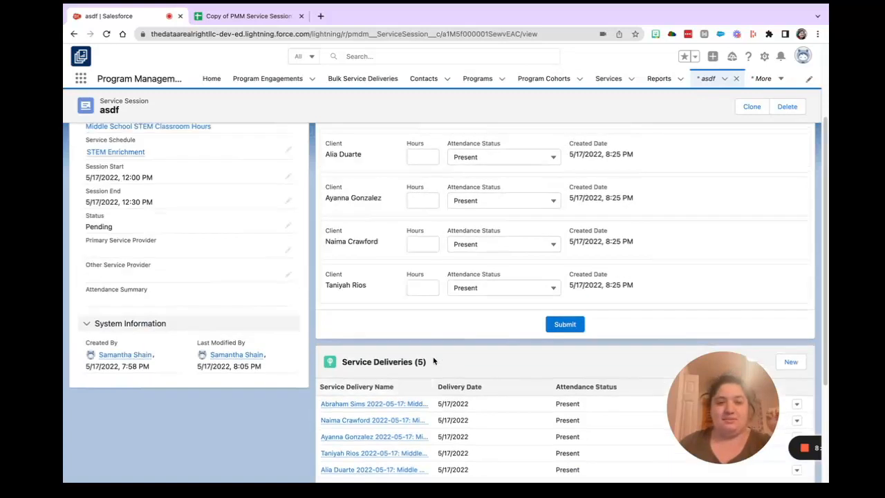
Switch back to New Sheet in the attendance spreadsheet to review the push results beside the participants.
click(242, 16)
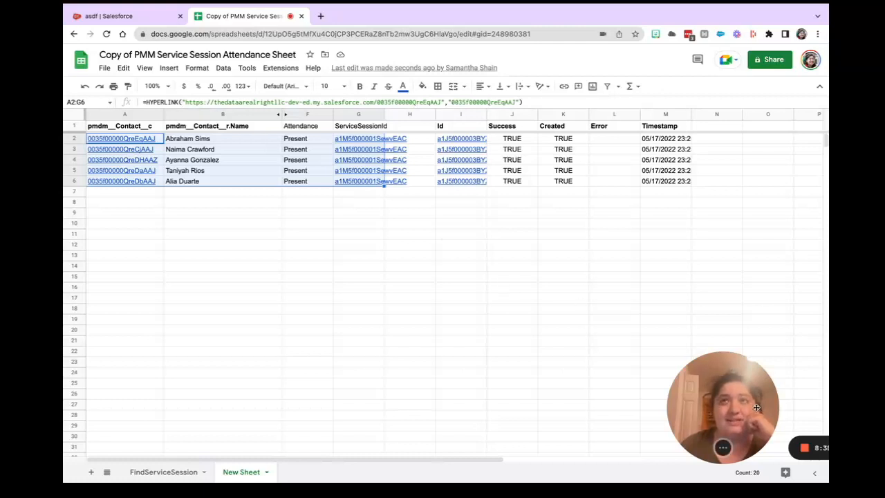
drag(755, 408, 629, 348)
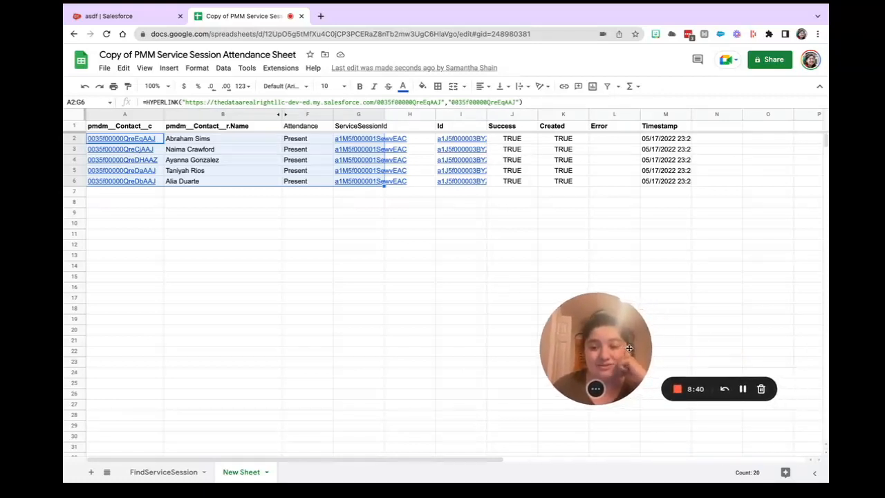